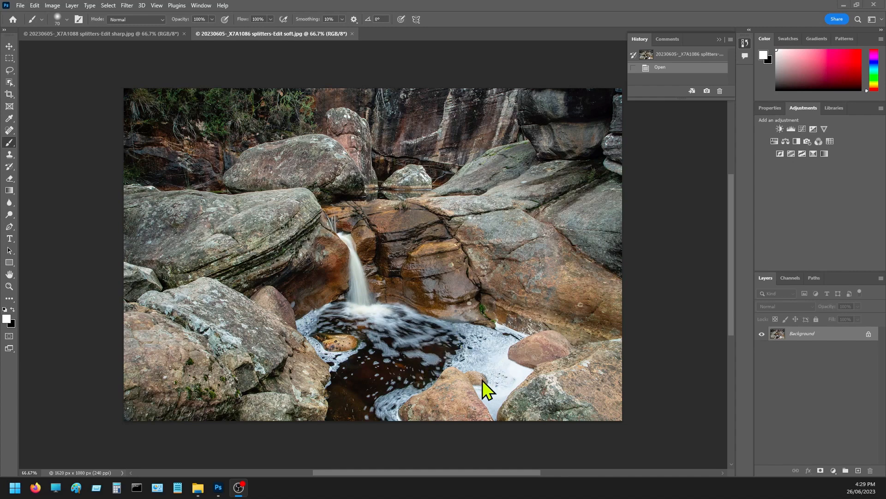
Load both open splitters images, sharp and soft, into one layered document with automatic alignment of the source images.
click(120, 34)
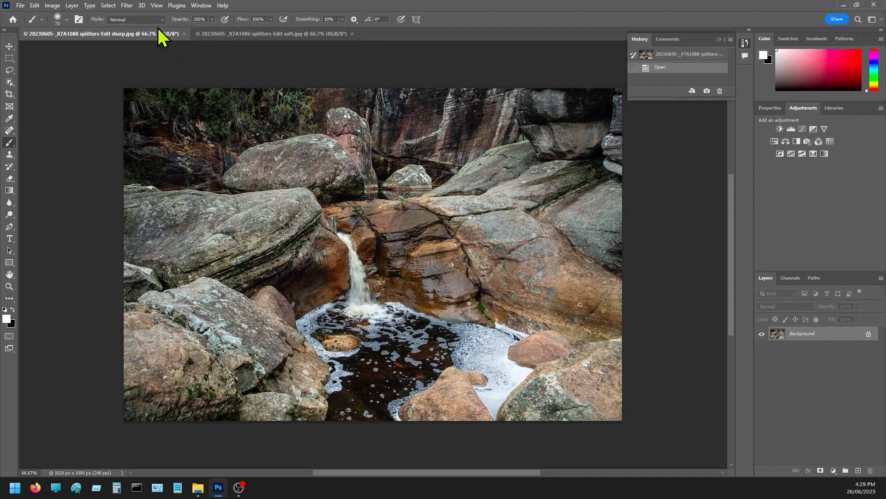
click(20, 5)
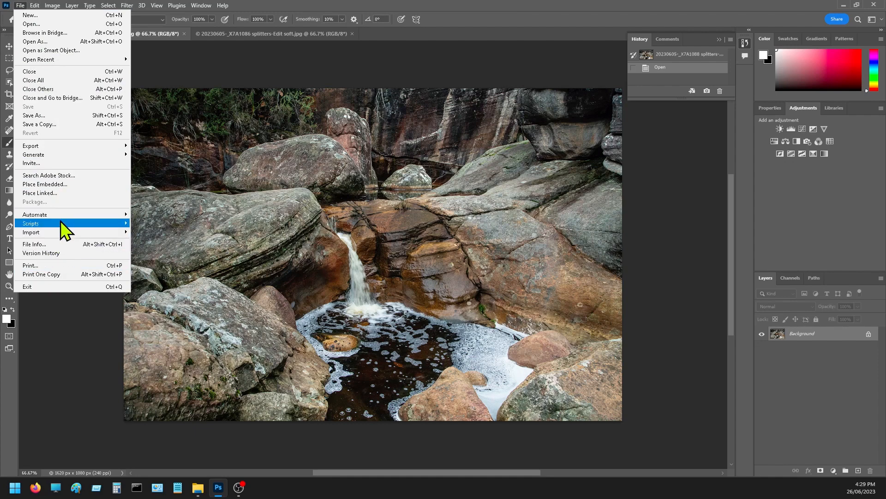
mouse_move(65, 230)
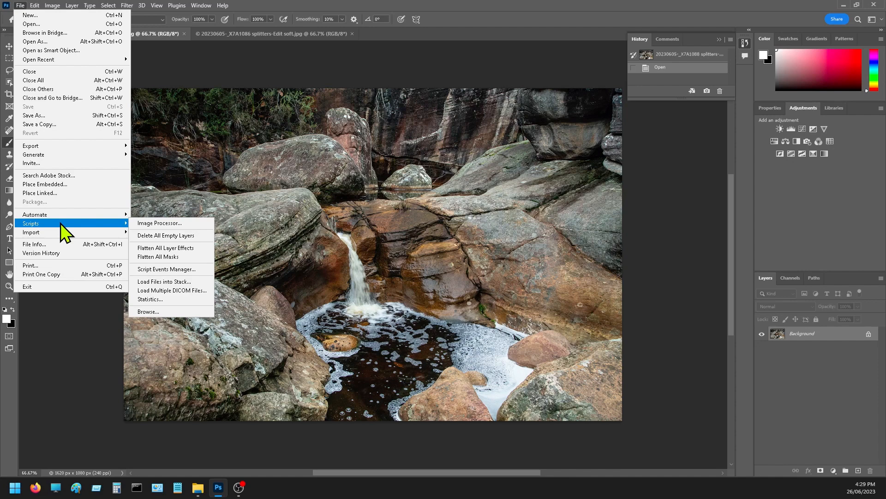
click(179, 281)
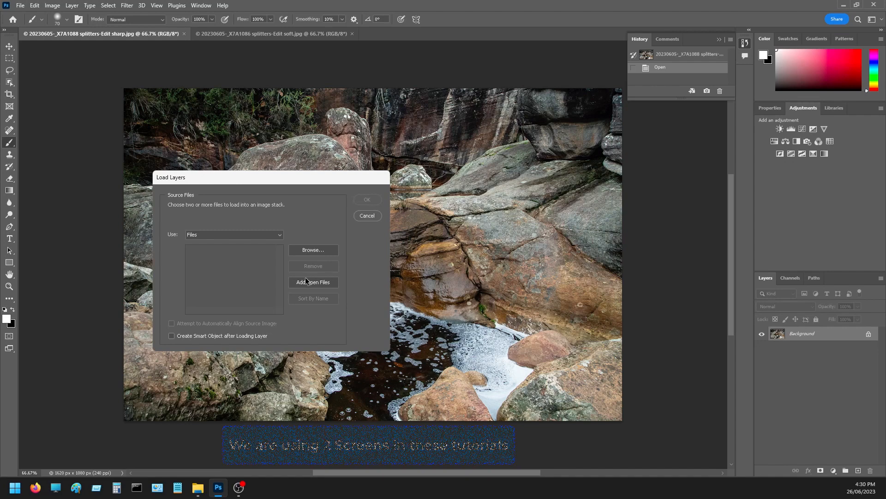
click(322, 281)
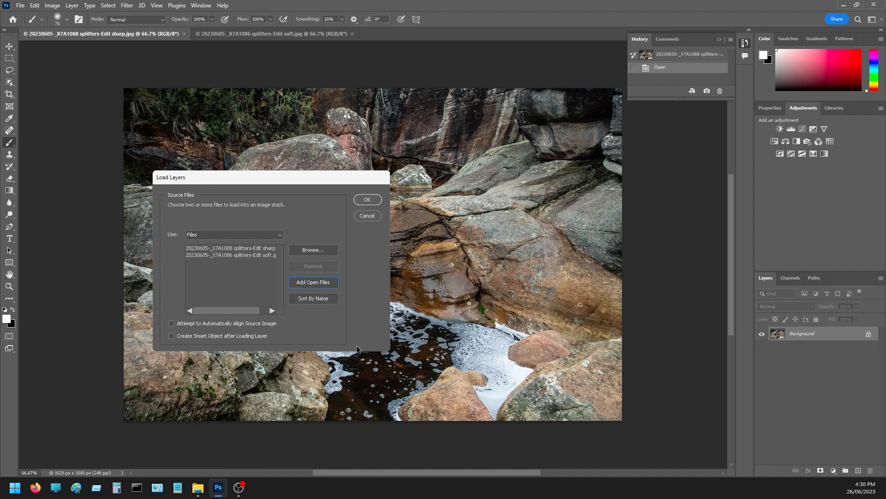
click(172, 323)
click(363, 201)
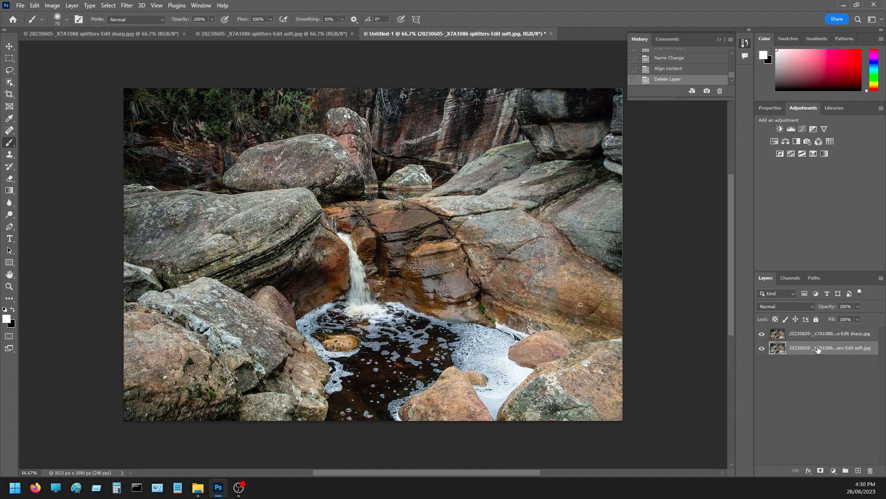
Swap the stacking order of the soft and sharp layers and back again, and select the sharp layer.
drag(818, 350, 787, 336)
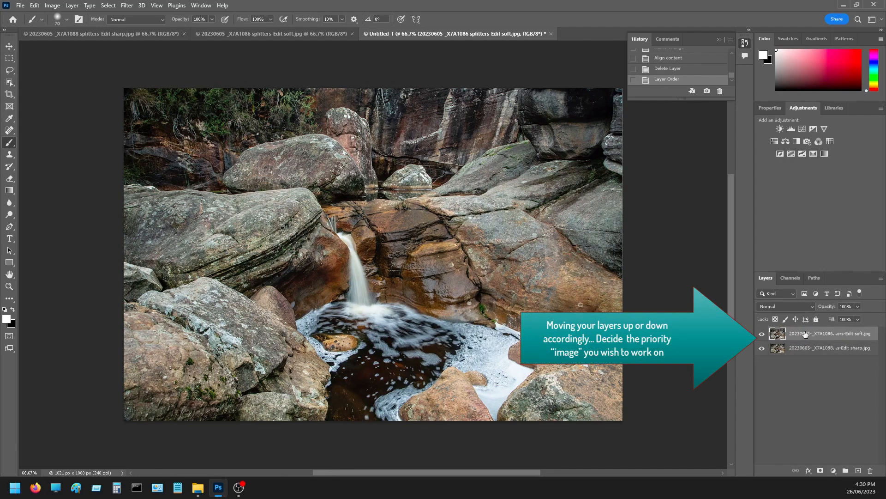
drag(805, 333, 807, 344)
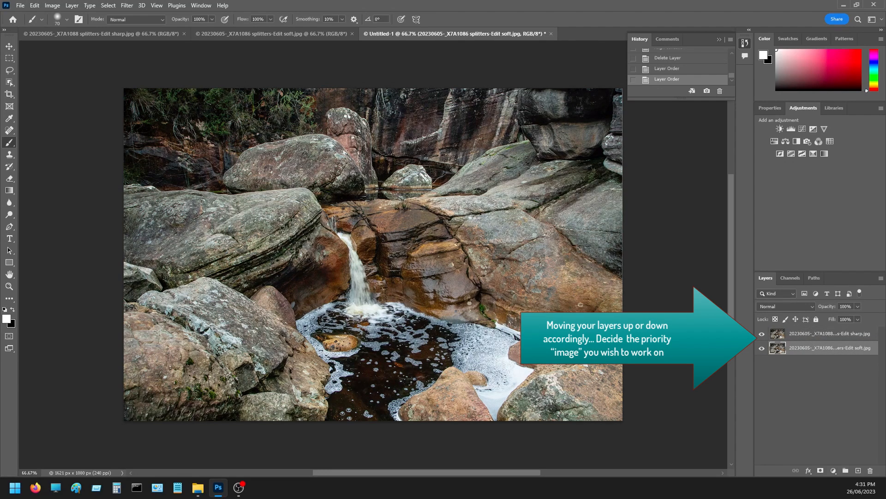
click(809, 333)
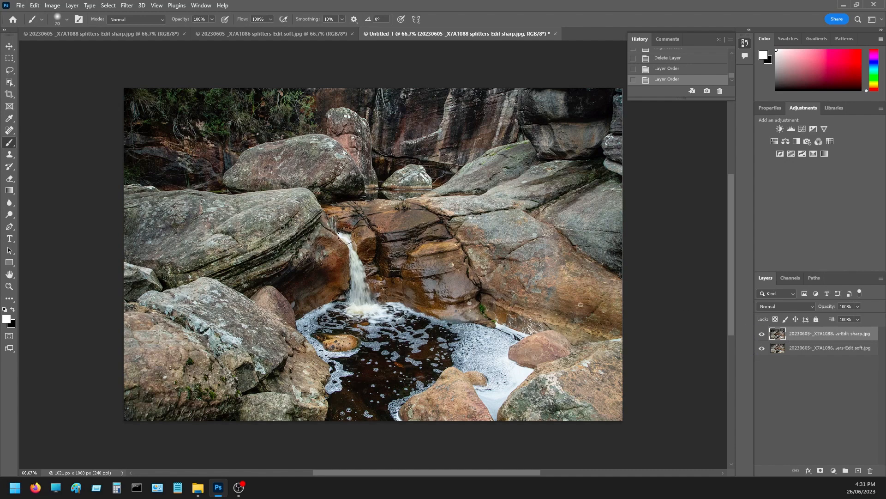
Try a white brush stroke over the waterfall's upper part directly on the sharp layer, and undo it.
drag(347, 237, 350, 242)
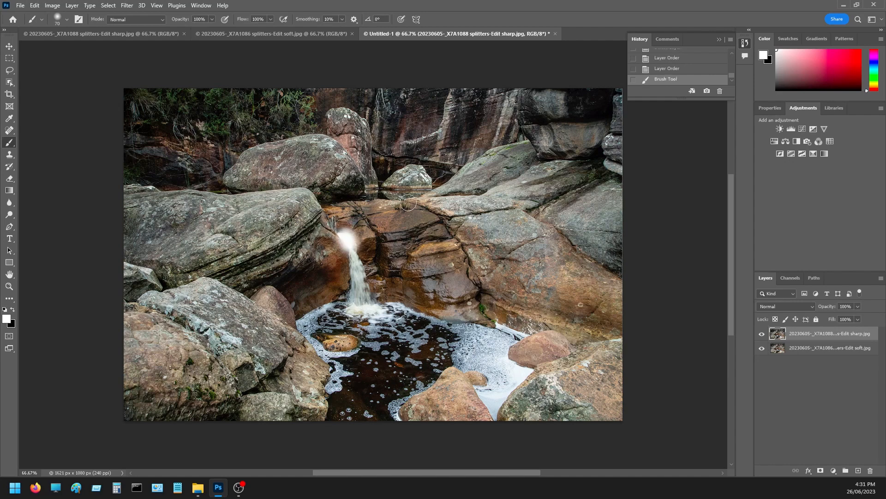
key(ctrl+z)
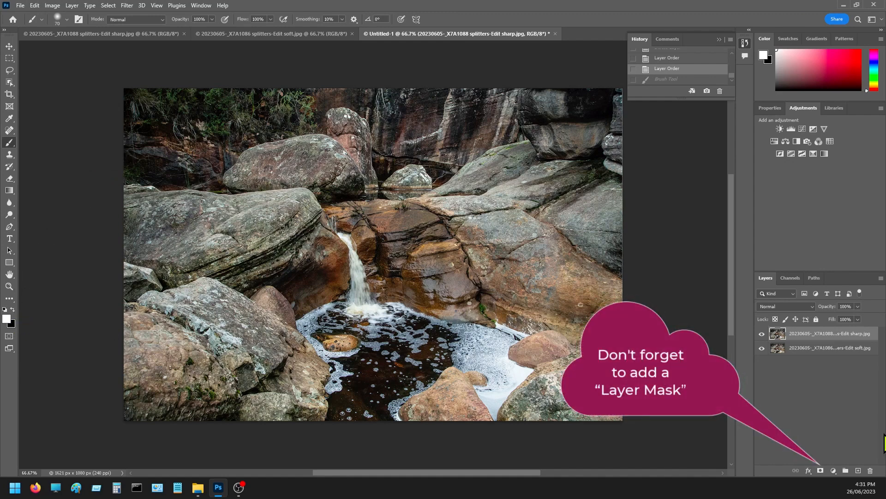
Add a layer mask to the sharp layer and paint black over the waterfall to expose the soft water beneath.
click(821, 470)
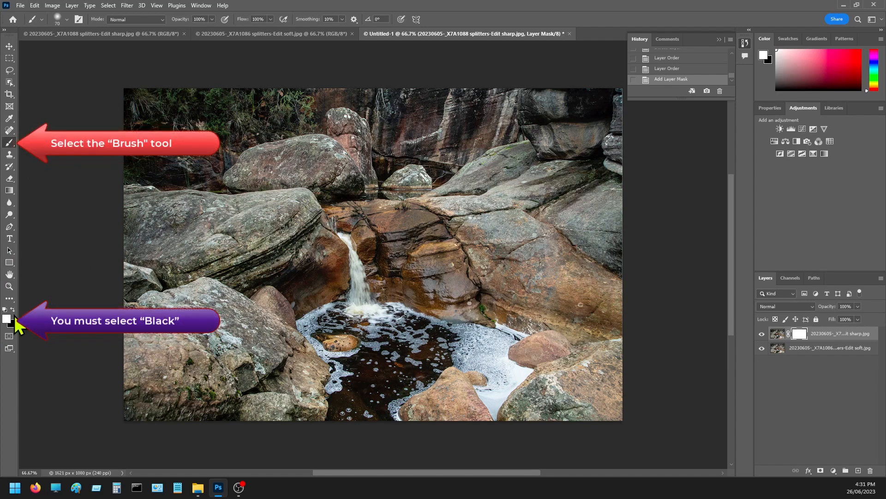
key(x)
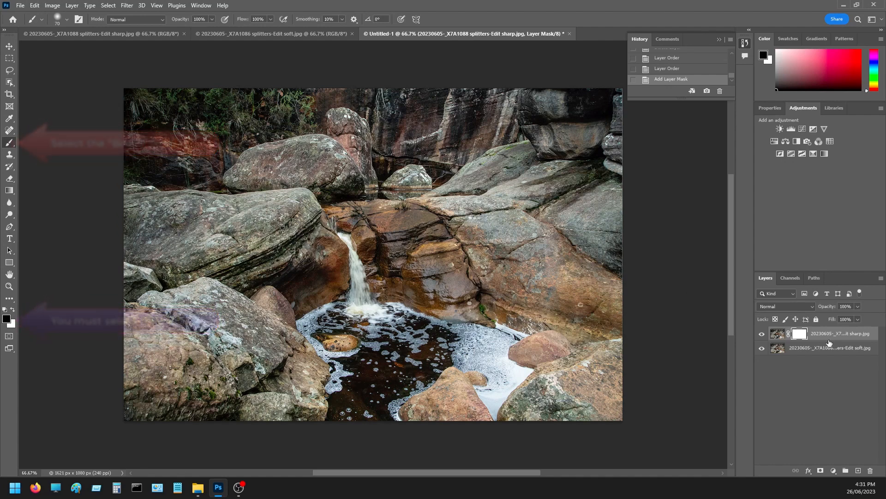
mouse_move(344, 233)
mouse_down()
mouse_move(356, 300)
mouse_move(368, 295)
mouse_move(362, 262)
mouse_move(358, 270)
mouse_up()
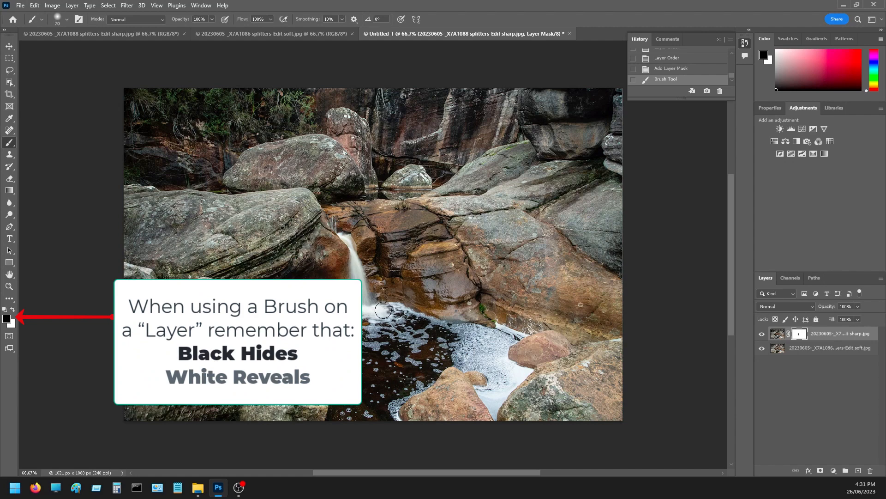
drag(374, 313, 367, 308)
click(366, 308)
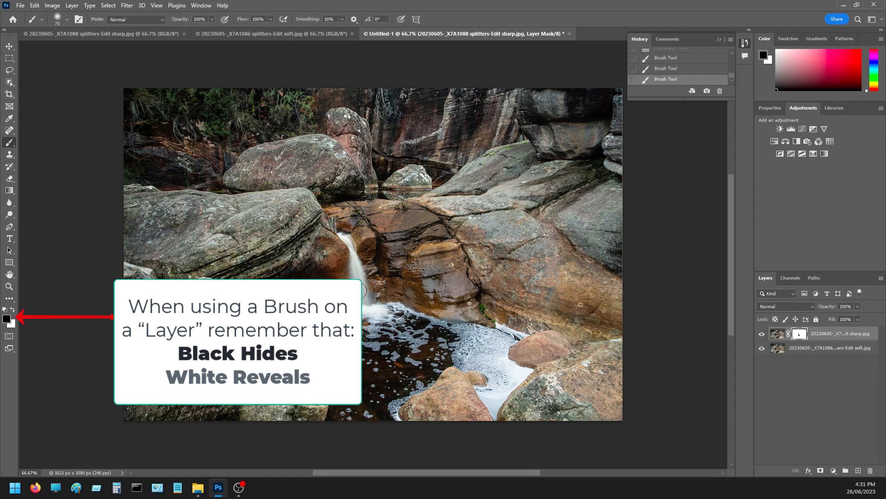
Paint white on the mask to restore the sharp waterfall, and paint it black again to bring back the soft water.
key(x)
mouse_move(430, 286)
mouse_down()
mouse_move(471, 295)
mouse_move(448, 293)
mouse_up()
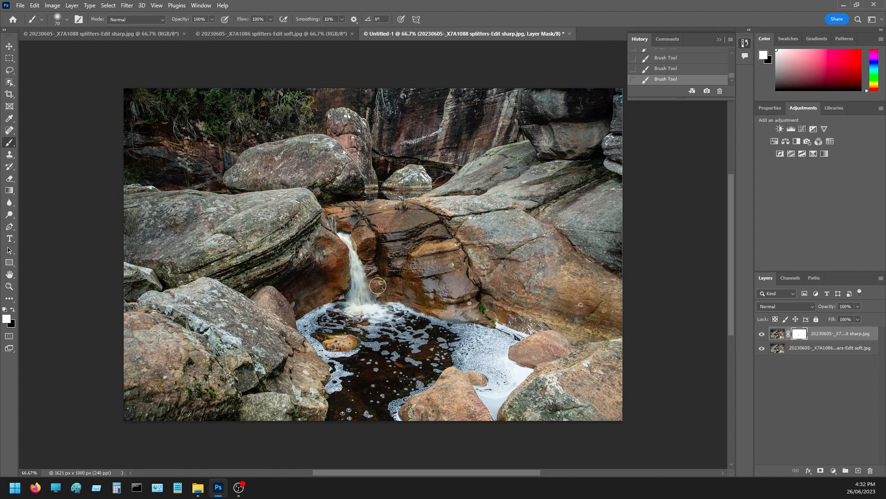
key(x)
mouse_move(349, 236)
mouse_down()
mouse_move(354, 306)
mouse_move(361, 289)
mouse_move(366, 309)
mouse_move(351, 307)
mouse_move(385, 311)
mouse_move(414, 366)
mouse_up()
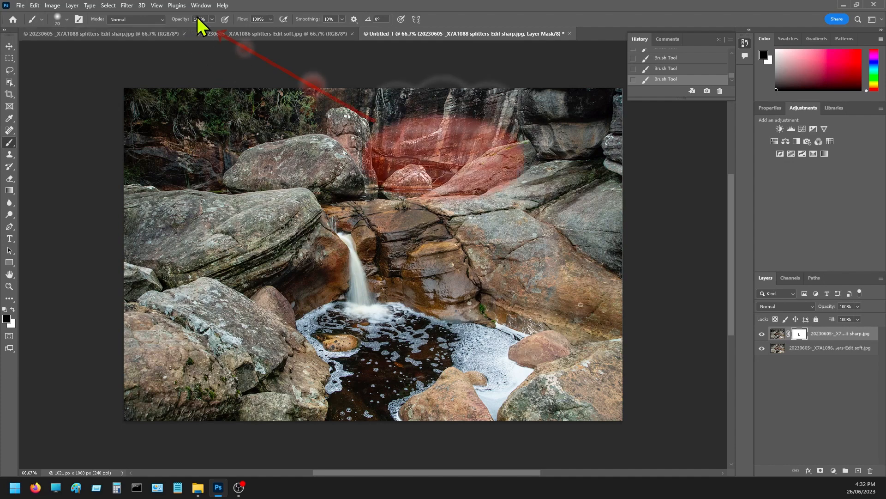
Lower the brush opacity to 62% and blend the waterfall on the mask with white and black strokes.
click(212, 19)
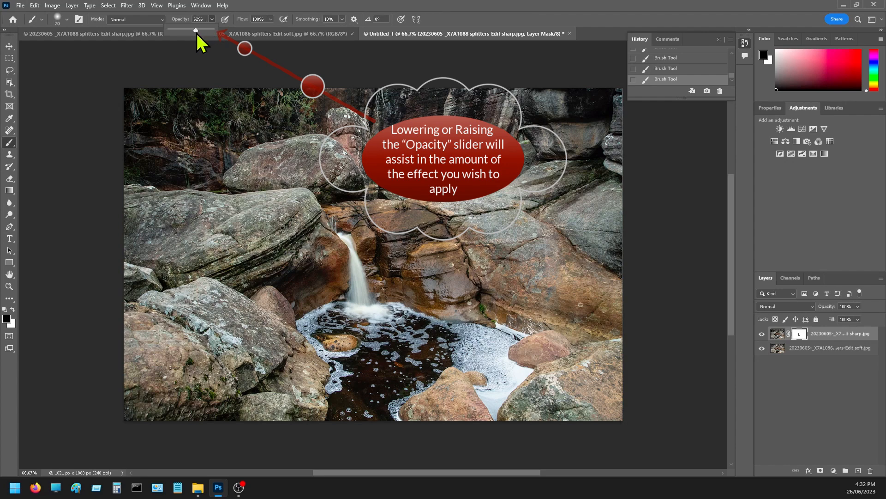
click(12, 309)
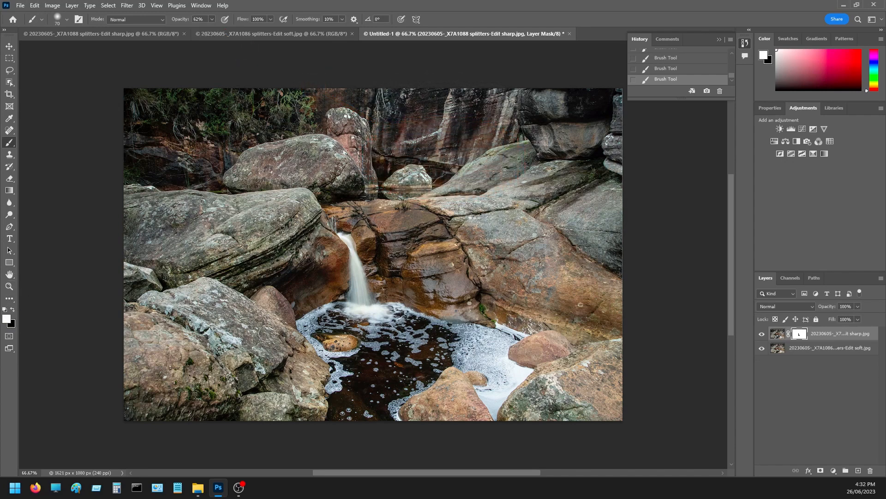
mouse_move(336, 234)
mouse_down()
mouse_move(357, 313)
mouse_move(359, 279)
mouse_move(364, 295)
mouse_move(349, 304)
mouse_up()
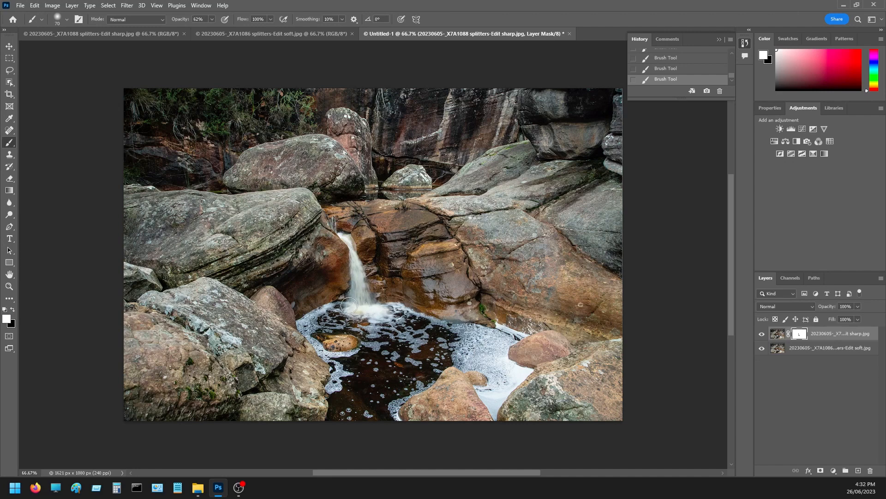
click(11, 310)
mouse_move(355, 240)
mouse_down()
mouse_move(349, 311)
mouse_move(359, 274)
mouse_move(375, 296)
mouse_move(372, 309)
mouse_move(345, 301)
mouse_move(352, 318)
mouse_up()
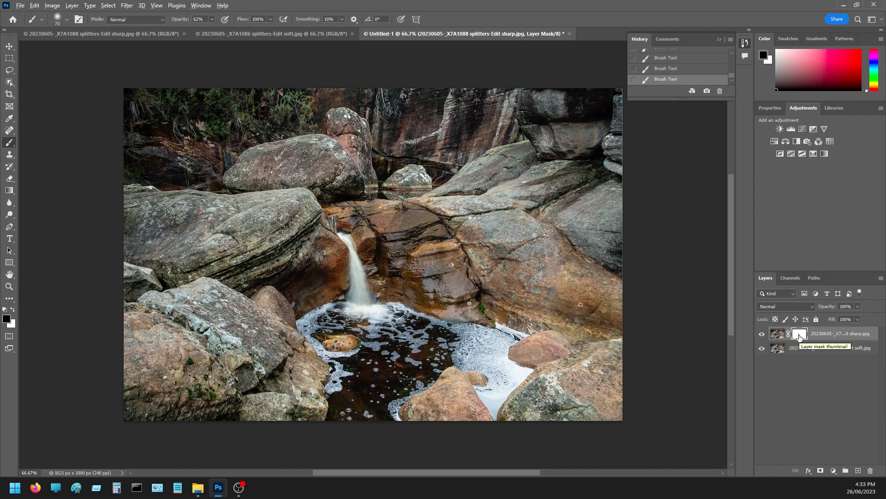
View the sharp layer's mask on its own to inspect the painted areas, and return to the image.
alt+click(800, 334)
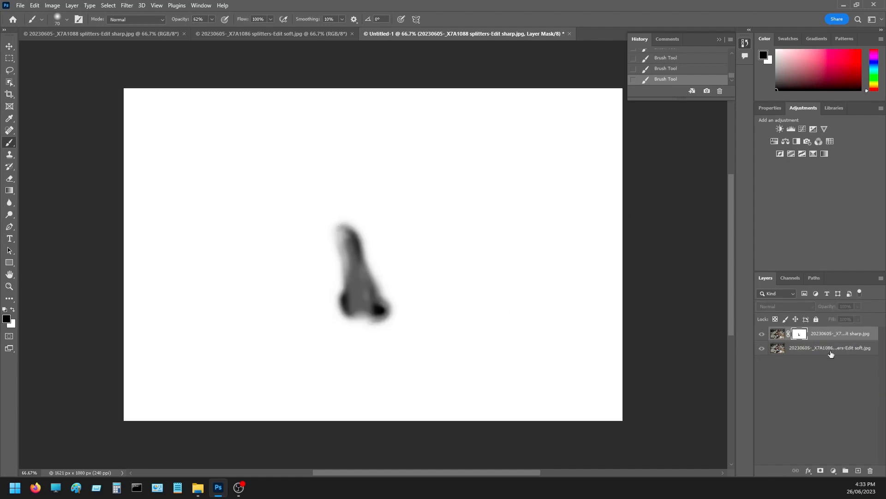
alt+click(798, 336)
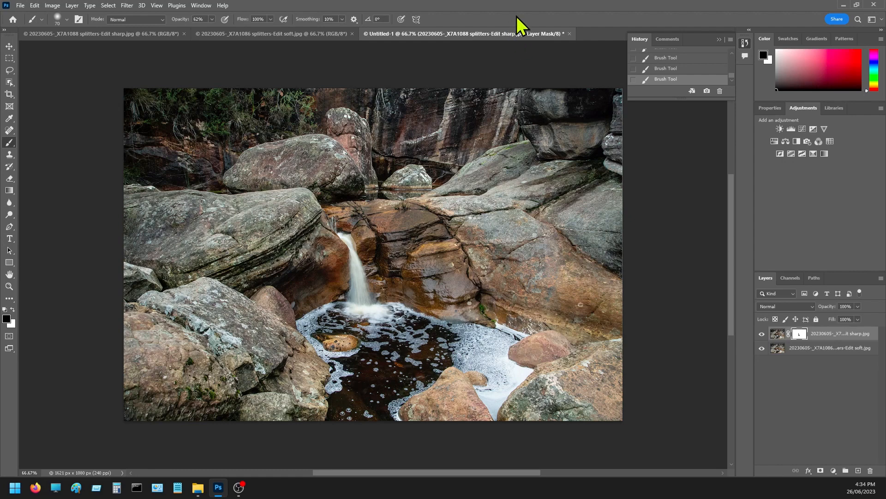
Close the blended document without saving, and close both the sharp and soft source images.
click(570, 33)
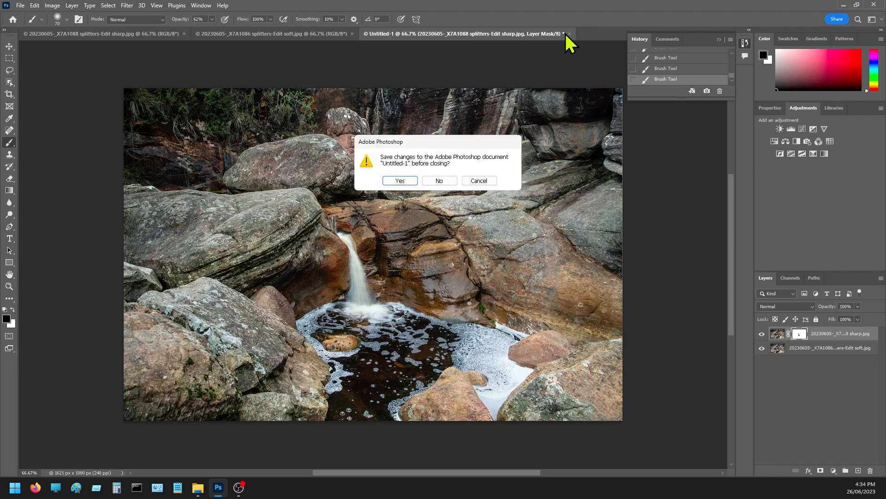
click(431, 179)
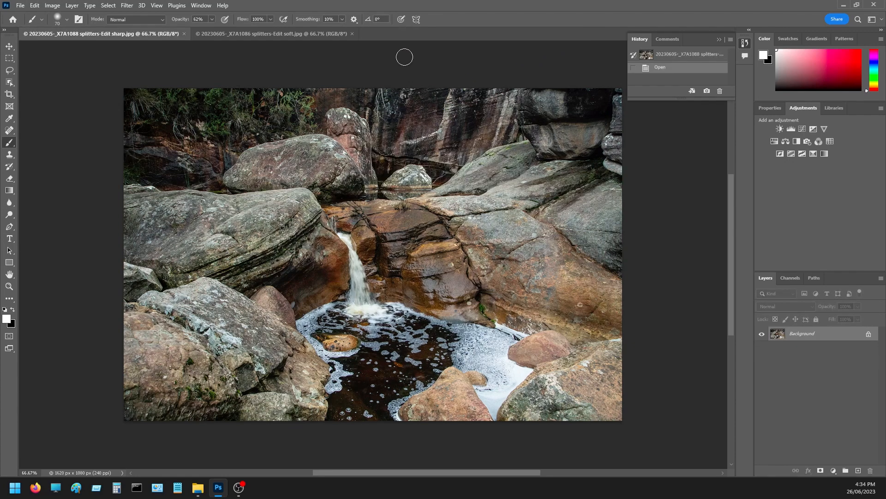
click(321, 33)
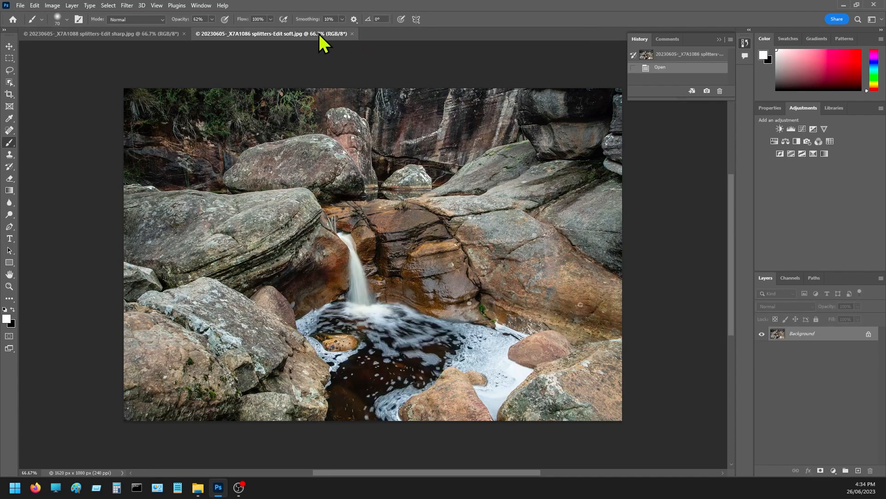
click(182, 33)
click(183, 34)
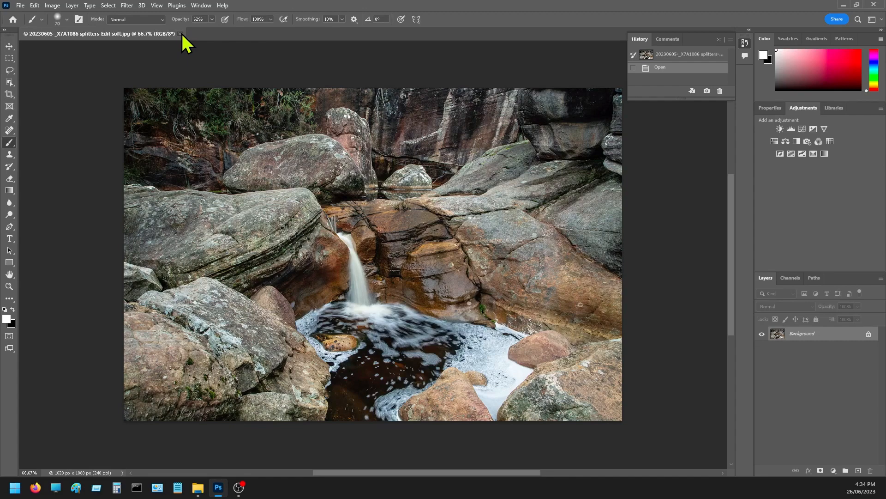
click(180, 33)
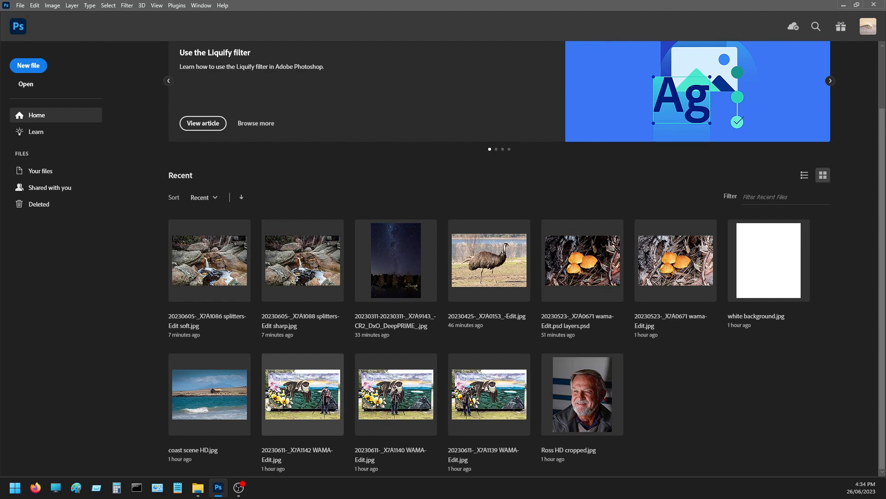
Open the recent file coast scene HD.jpg and duplicate its background layer.
click(211, 402)
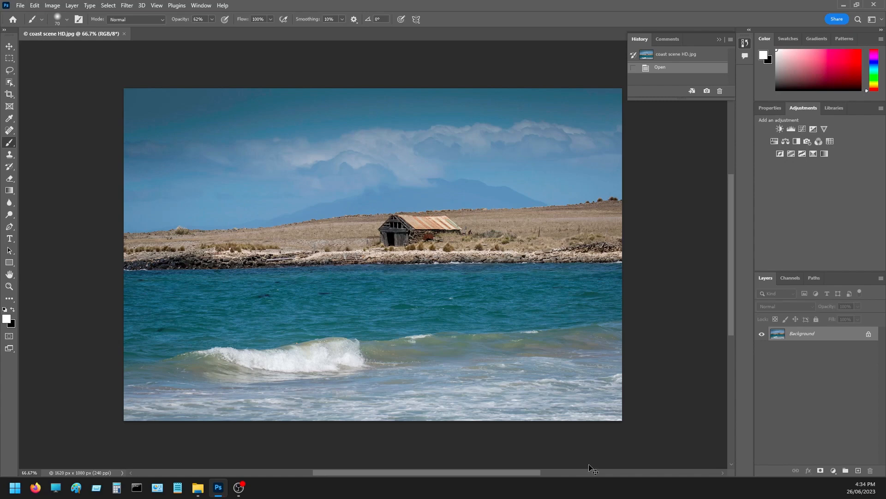
key(ctrl+j)
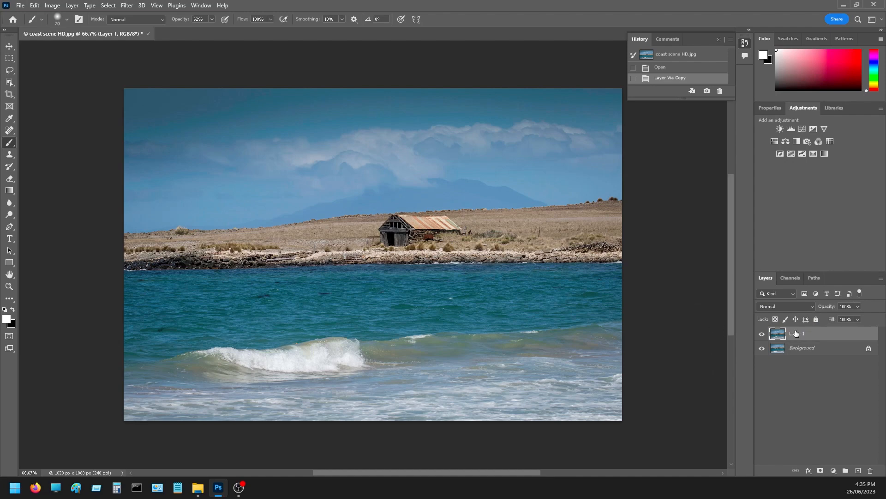
Set the duplicated coast layer's blend mode to Multiply and reduce its opacity to 84%.
click(813, 306)
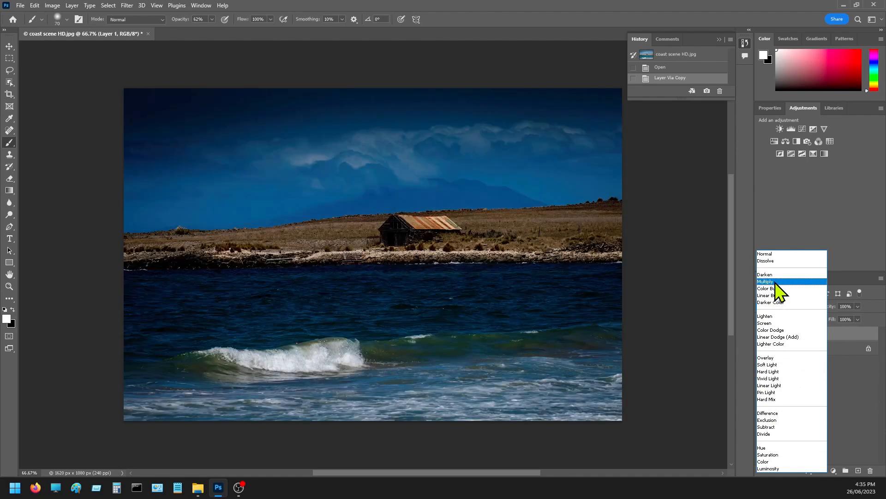
click(766, 281)
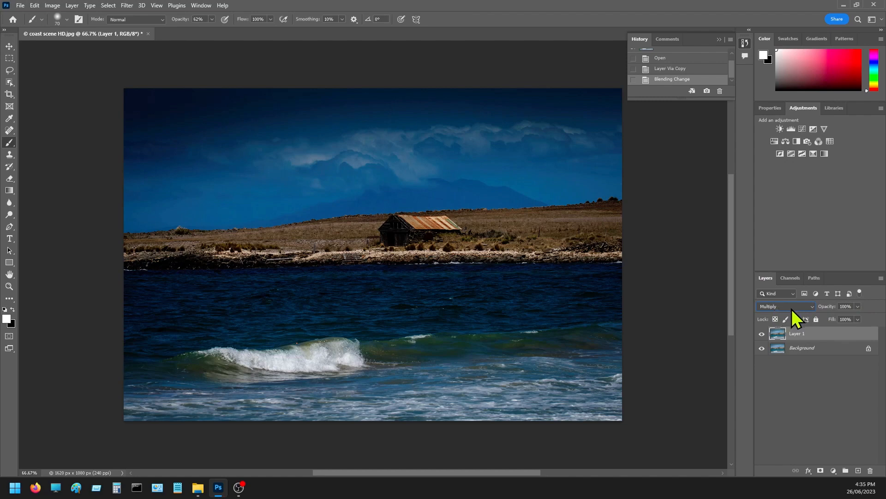
click(858, 307)
drag(857, 320, 853, 319)
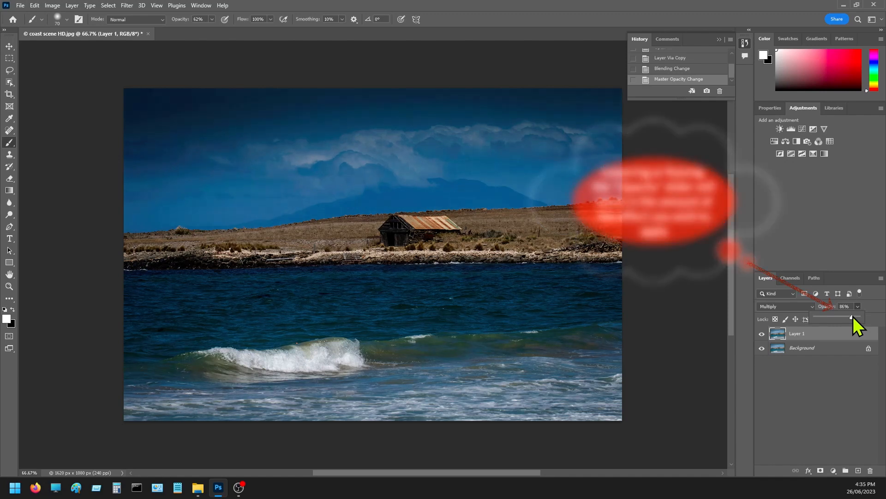
Hide and show the Multiply layer to compare the coast scene before and after the darkening.
click(762, 334)
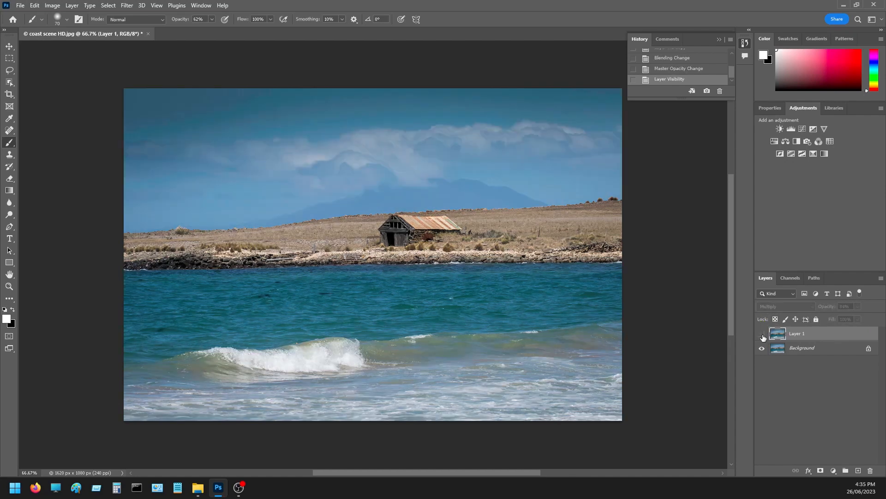
click(762, 334)
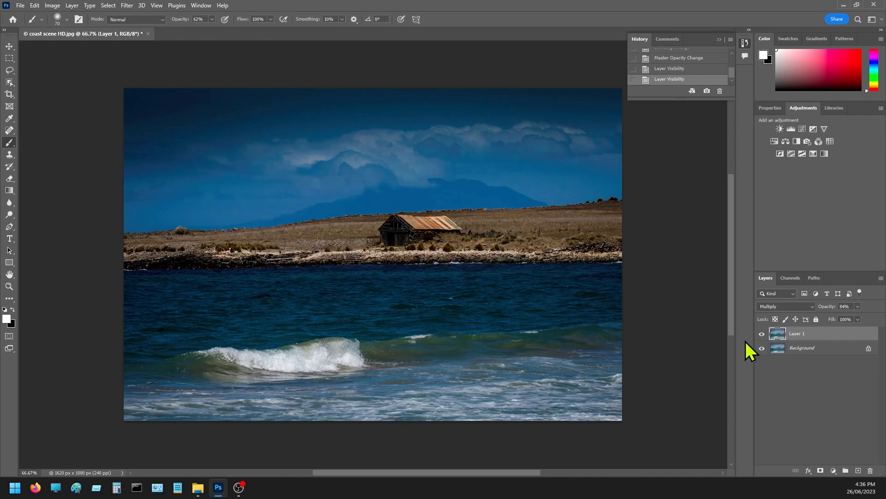
Add a layer mask to the Multiply layer and paint black over the land and sea with a 500 px brush at 62% opacity.
click(821, 471)
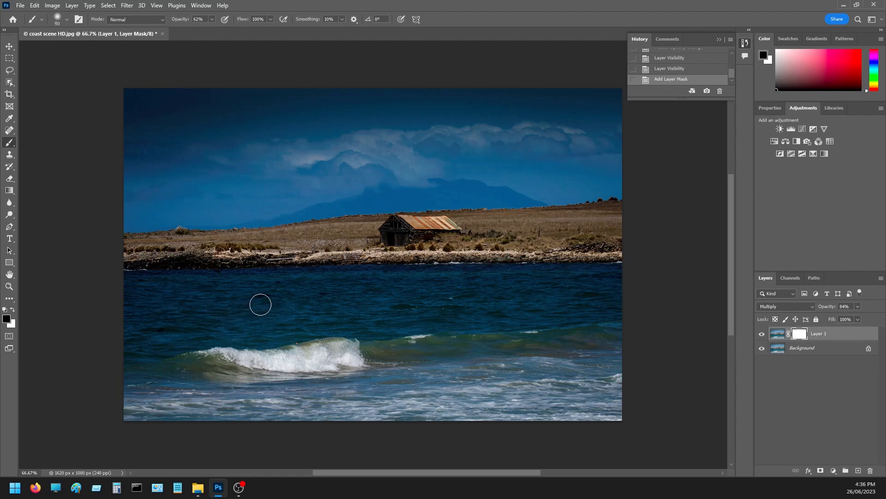
key(bracketright)
key(bracketright)
key(bracketright)
key(bracketright)
key(bracketright)
key(bracketright)
key(bracketright)
key(bracketright)
key(bracketright)
key(bracketright)
key(bracketright)
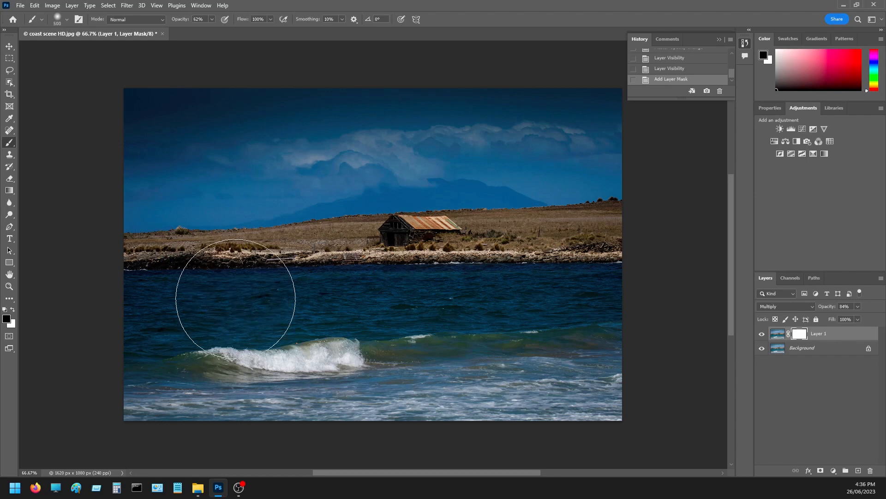
mouse_move(169, 294)
mouse_down()
mouse_move(425, 267)
mouse_move(616, 262)
mouse_move(502, 306)
mouse_move(295, 283)
mouse_move(188, 298)
mouse_move(111, 335)
mouse_up()
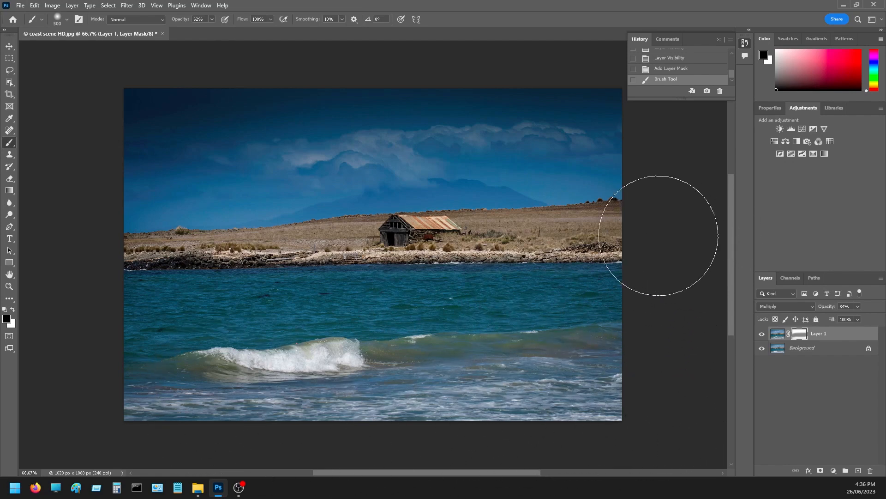
Set the brush opacity to 100% and paint the mask again across the sea and shoreline to hide the darkening there.
click(211, 19)
drag(214, 32, 236, 29)
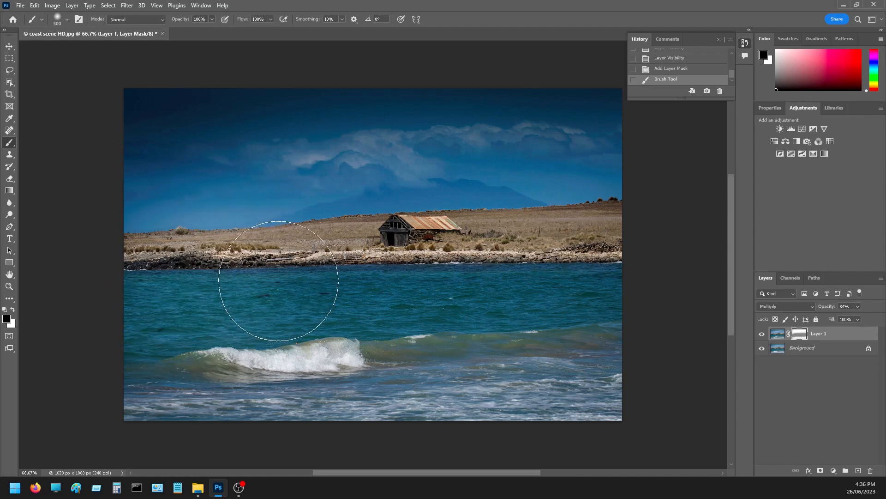
mouse_move(465, 273)
mouse_down()
mouse_move(549, 277)
mouse_move(590, 263)
mouse_up()
mouse_move(279, 277)
mouse_down()
mouse_move(204, 277)
mouse_move(79, 322)
mouse_up()
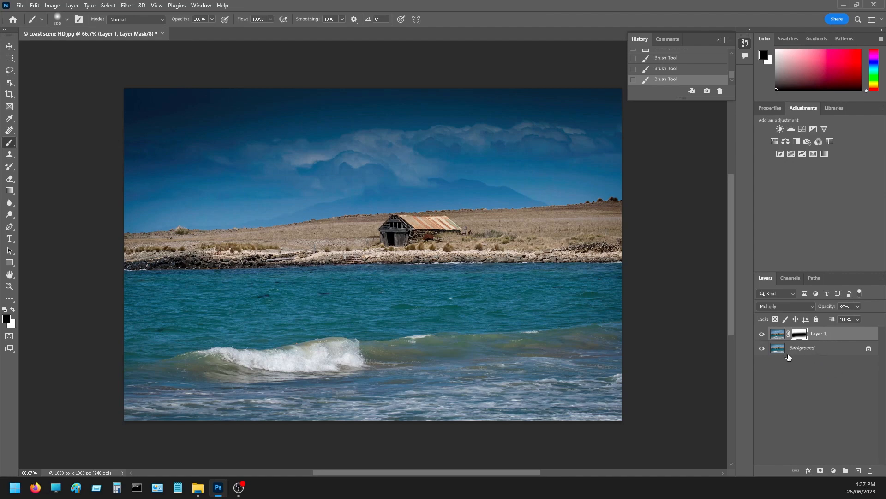
Duplicate the masked Multiply layer and select the copy's layer mask.
key(ctrl+j)
key(x)
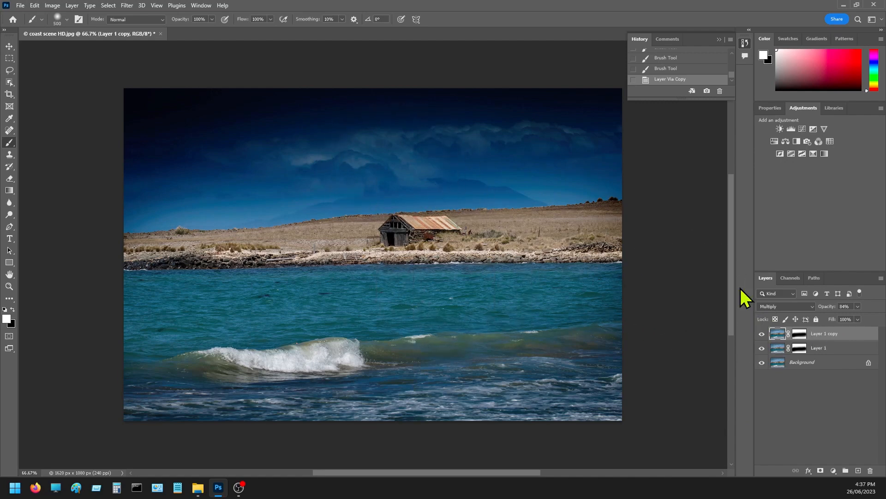
click(800, 335)
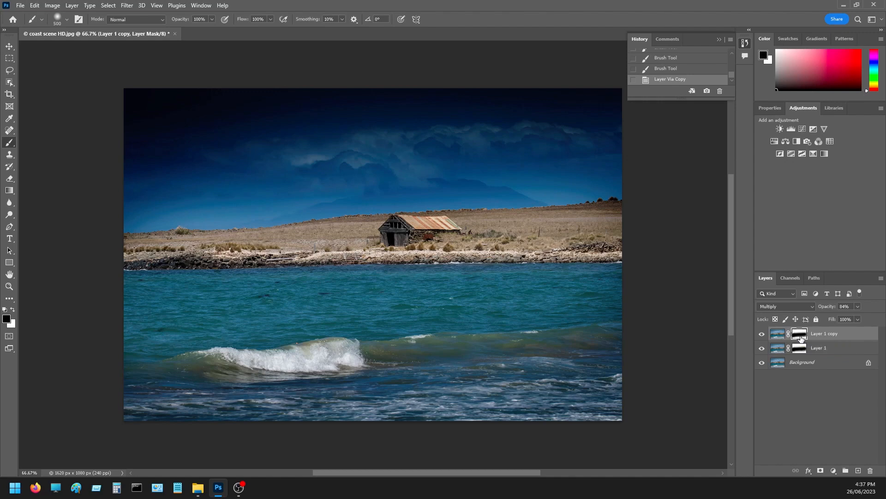
double_click(800, 334)
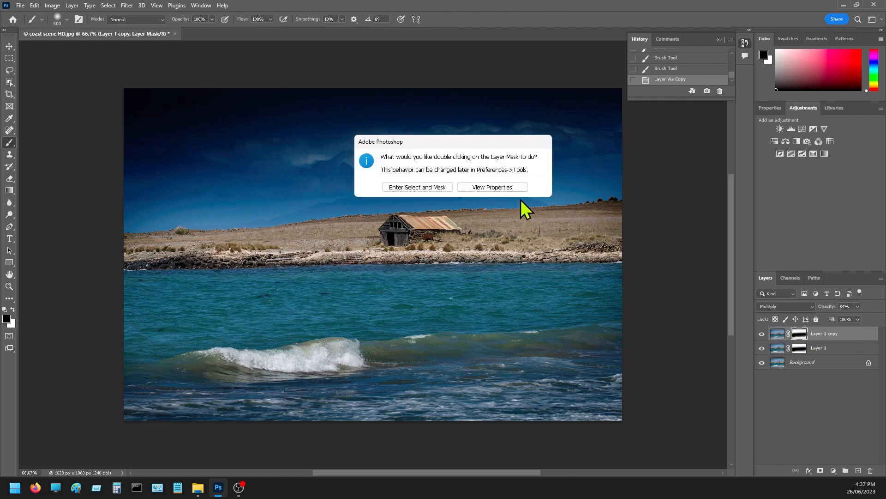
click(417, 187)
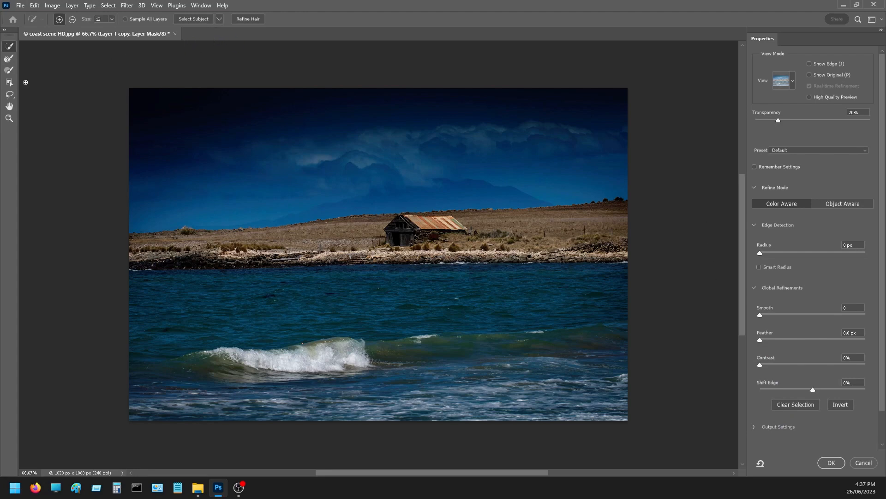
click(35, 5)
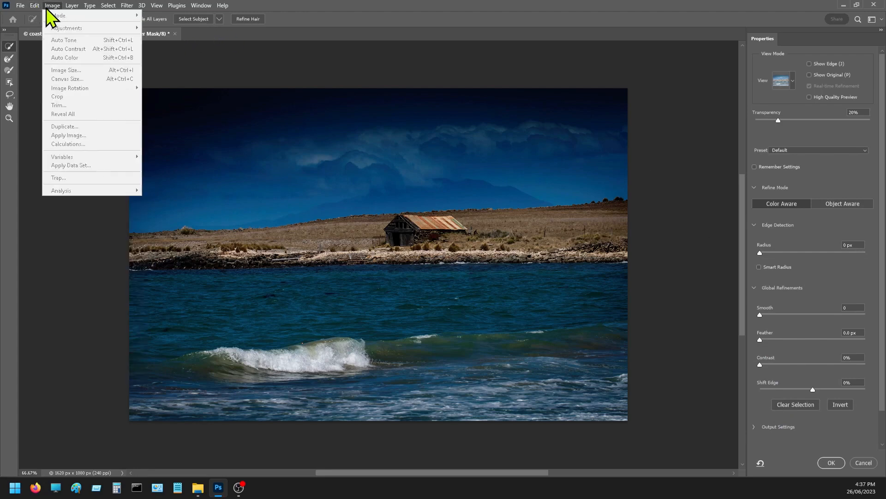
mouse_move(127, 6)
click(691, 154)
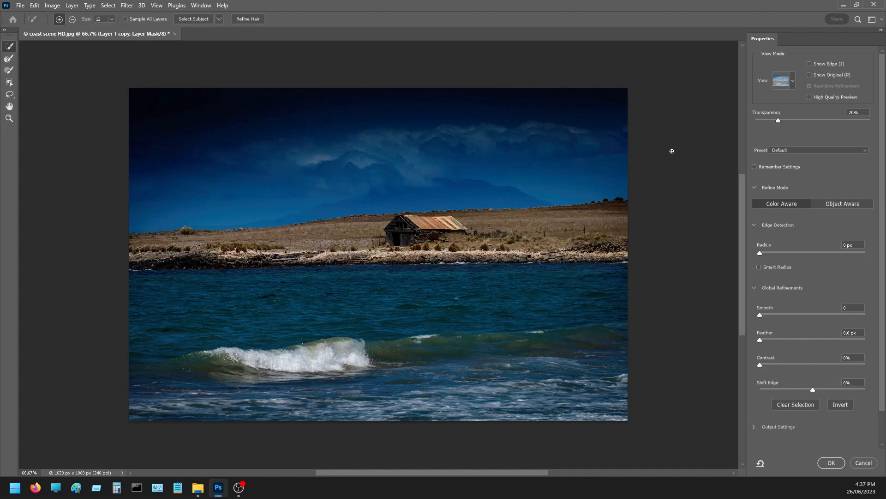
click(860, 461)
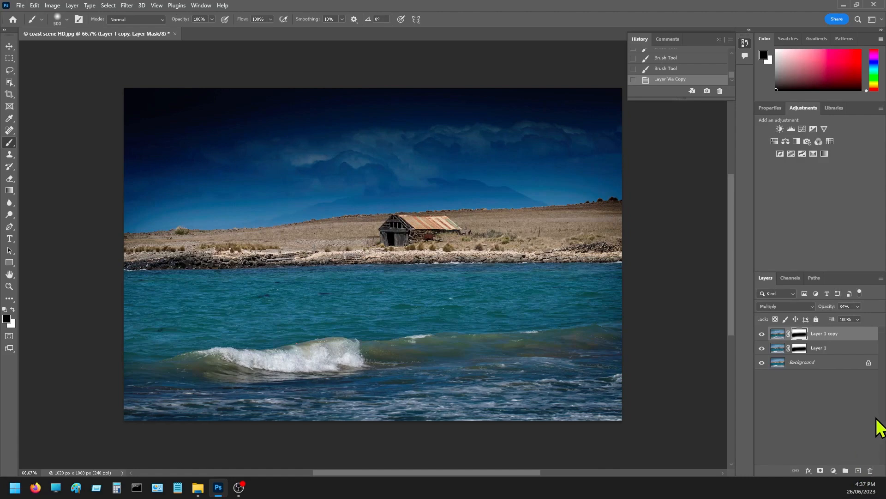
right_click(800, 336)
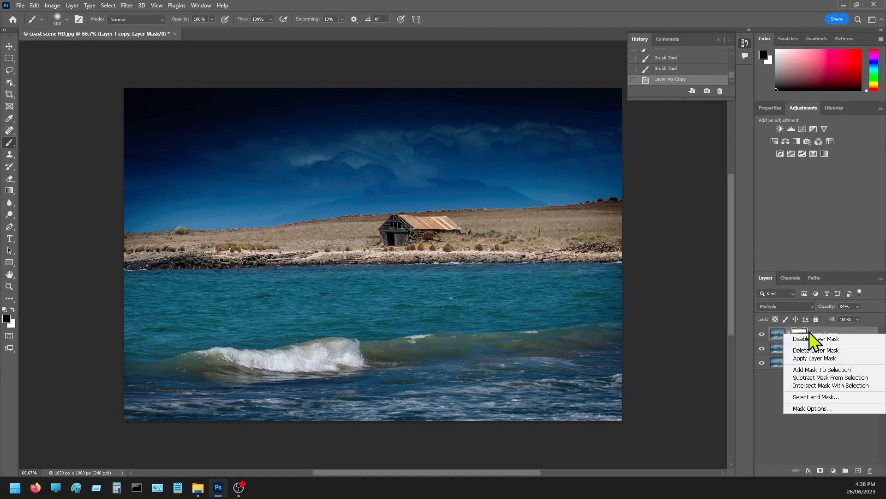
click(818, 408)
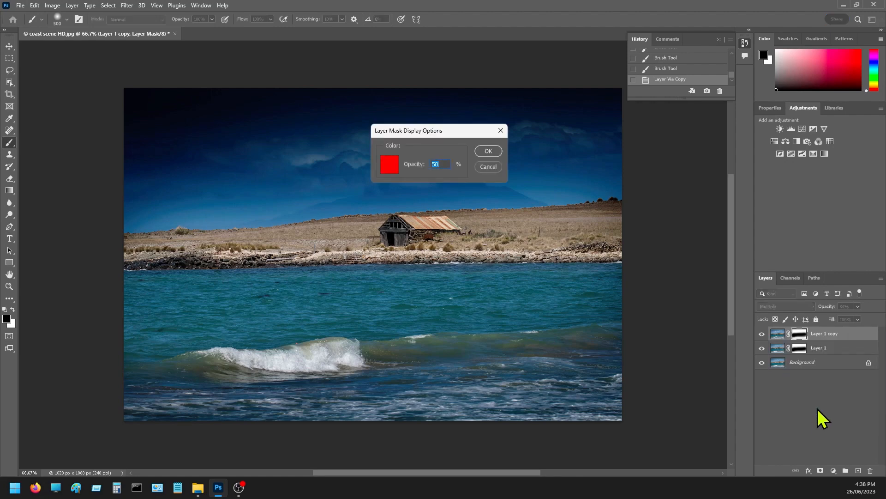
click(491, 166)
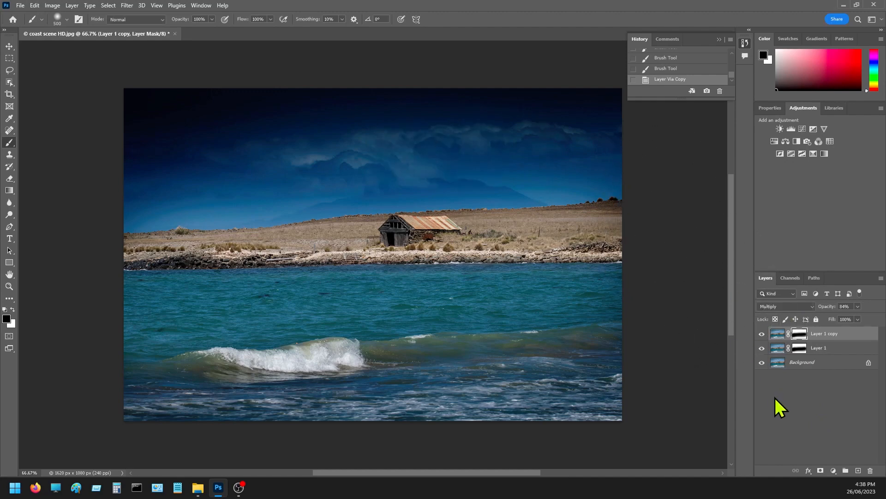
right_click(795, 338)
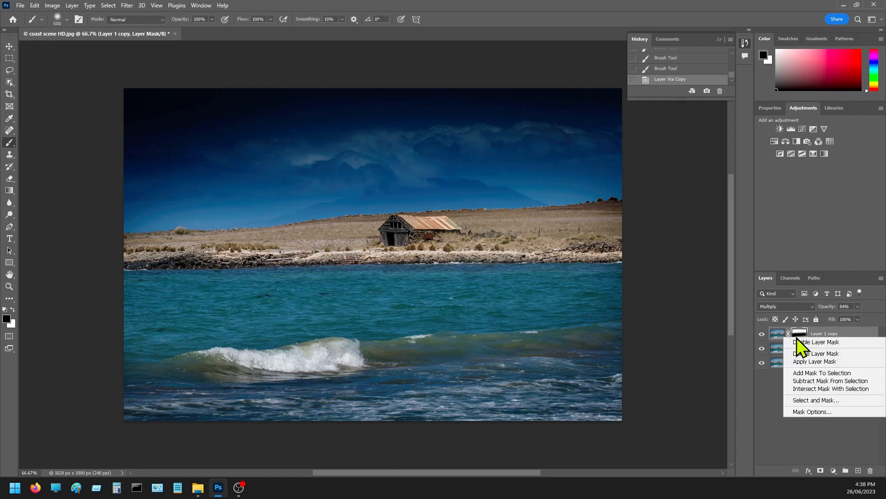
key(Escape)
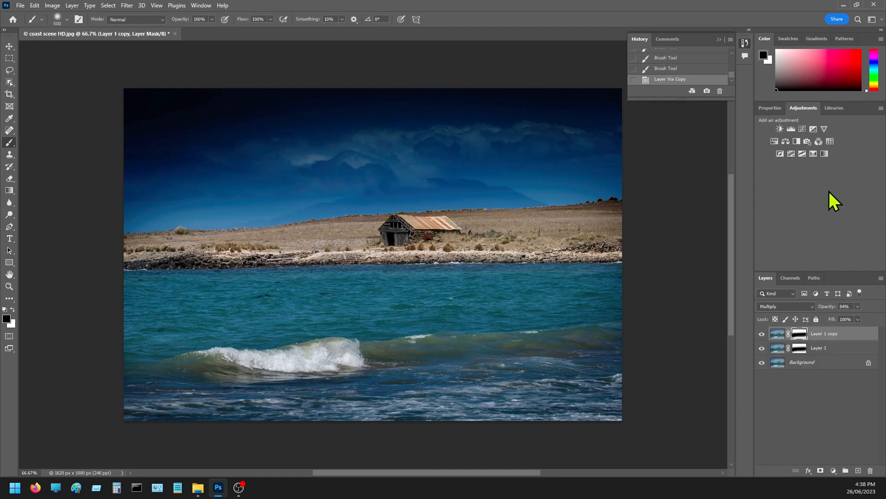
Add a Levels adjustment layer above the Multiply layers, select its mask, and delete the adjustment layer.
click(791, 129)
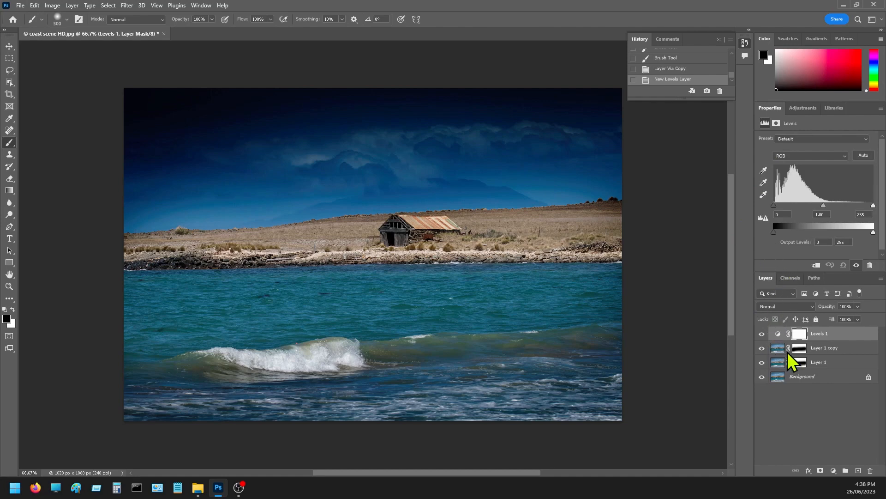
click(800, 334)
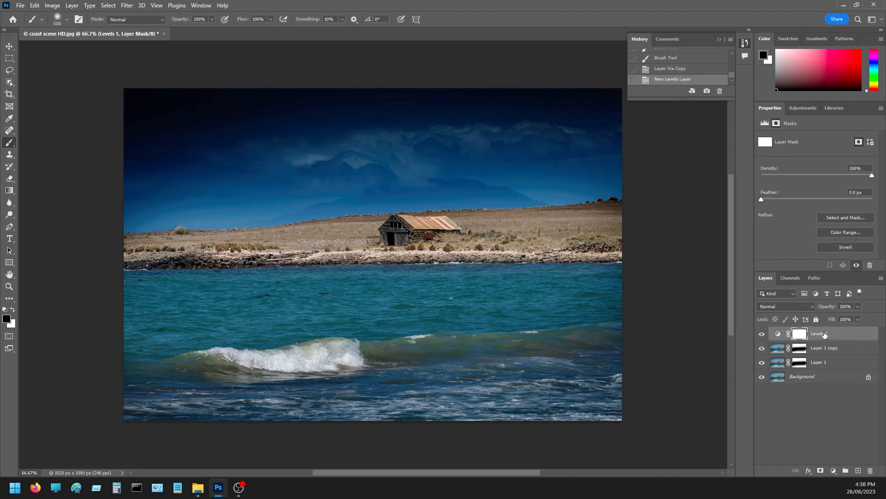
drag(825, 334, 871, 470)
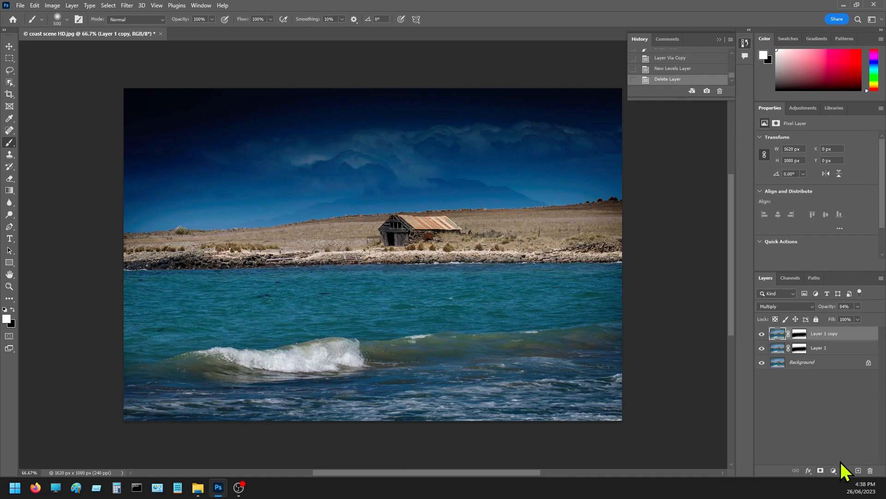
Add a Brightness/Contrast adjustment layer and replace its blank mask with the painted mask moved from Layer 1 copy.
click(832, 471)
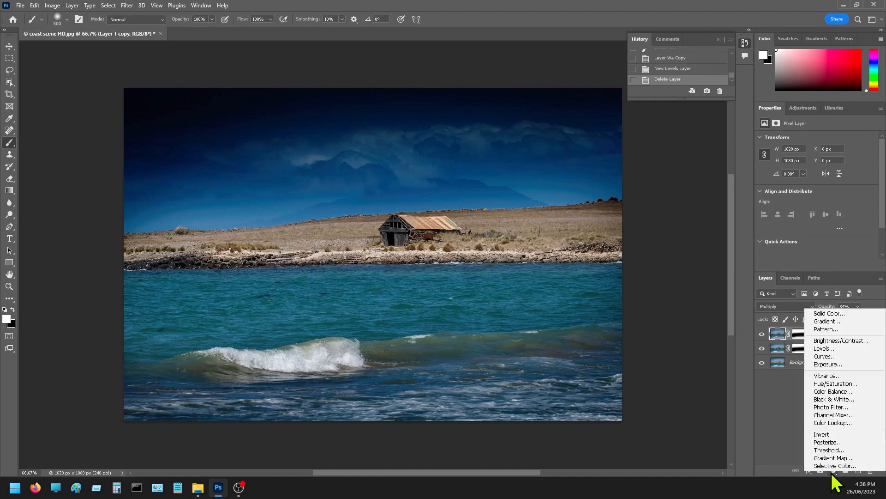
click(841, 341)
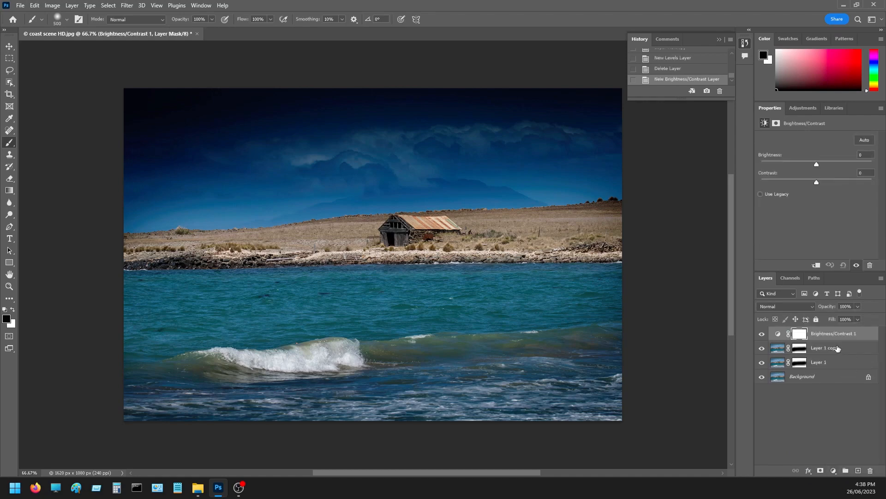
key(x)
drag(801, 352, 801, 336)
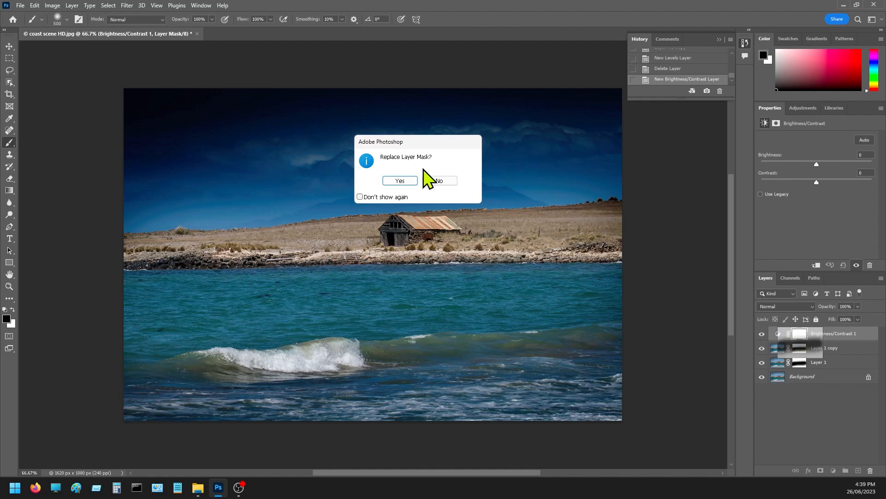
click(409, 181)
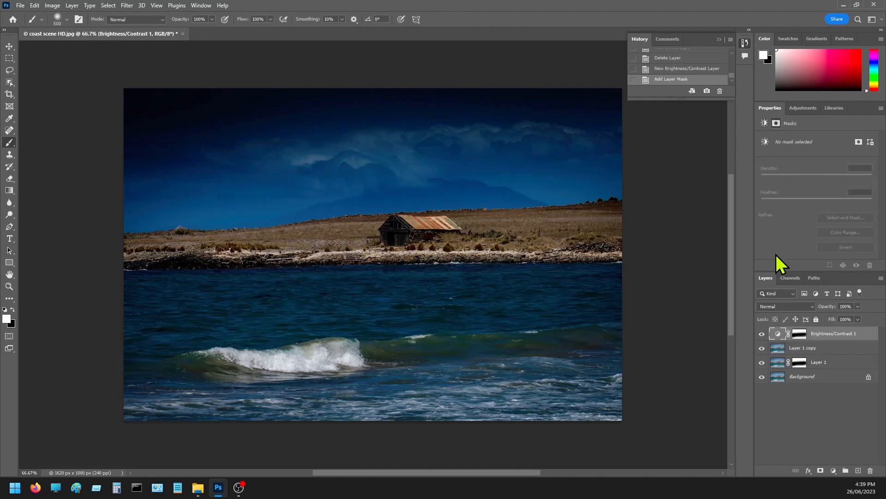
Invert the Brightness/Contrast layer's mask and set its Brightness to 91 and Contrast to 11.
click(778, 334)
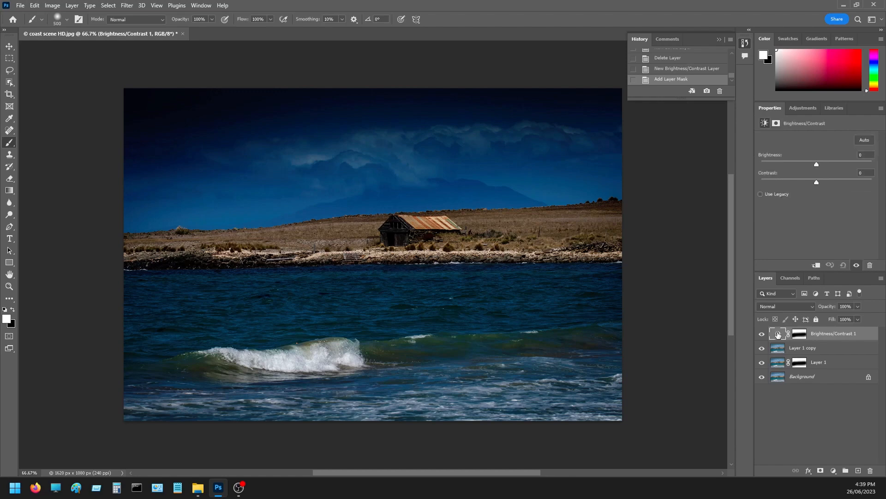
right_click(779, 334)
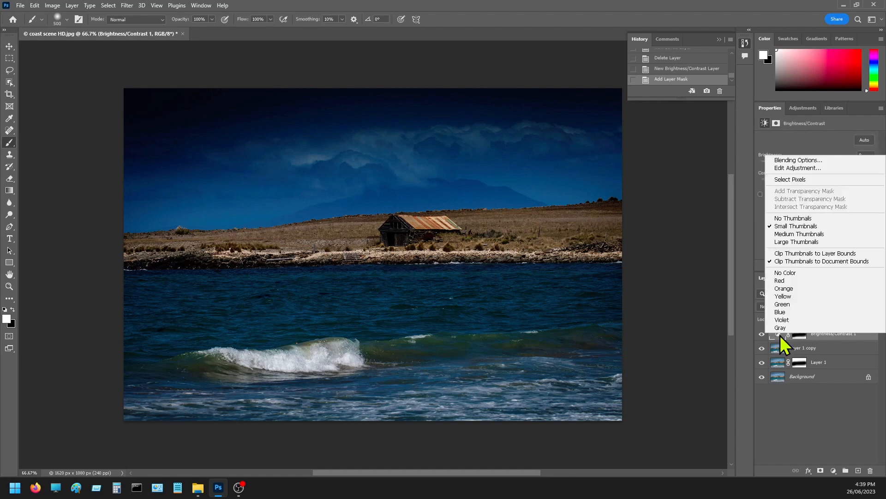
click(780, 336)
click(799, 335)
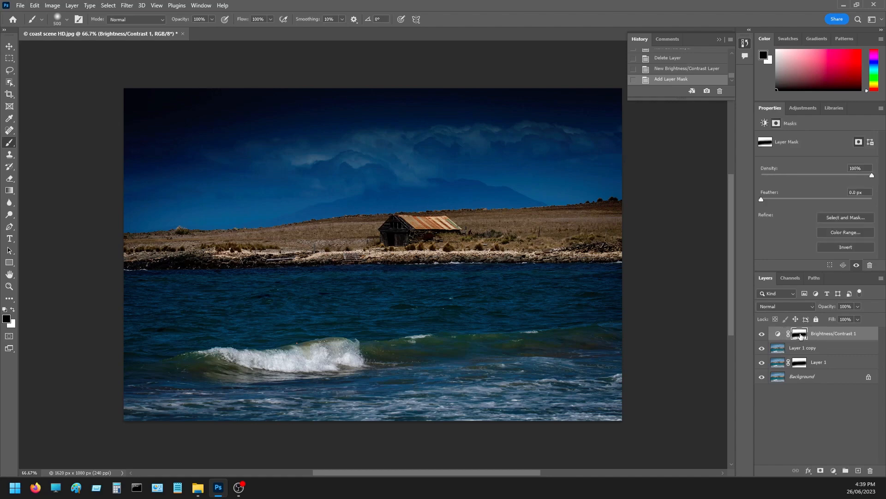
click(845, 247)
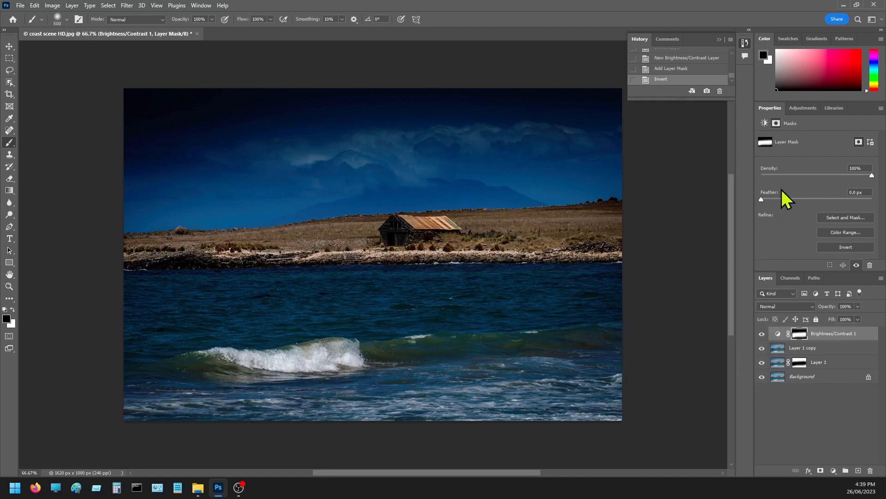
click(778, 334)
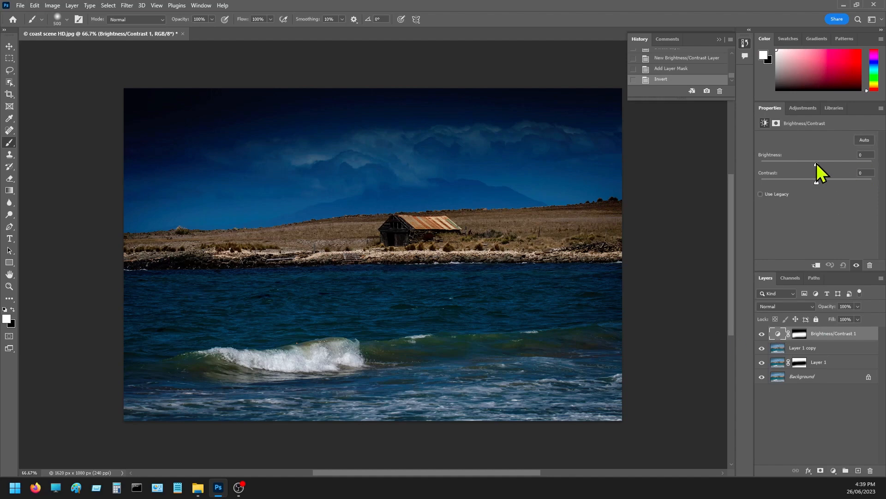
drag(817, 164, 847, 163)
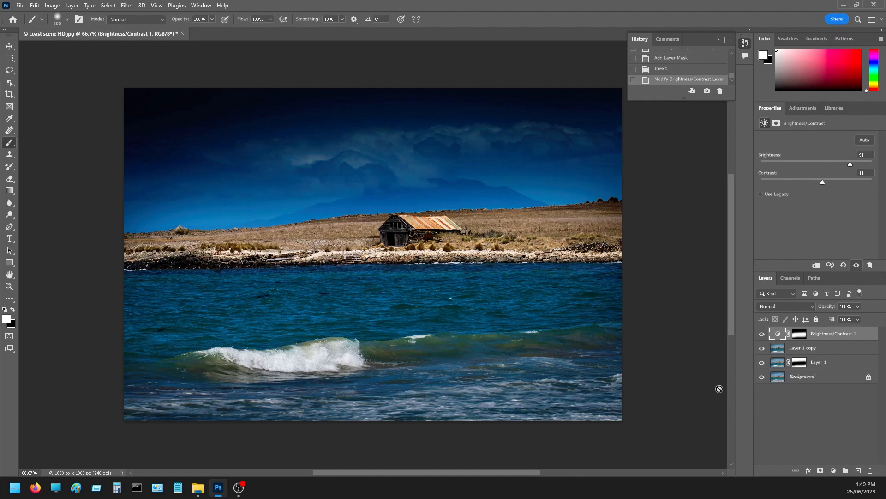
Flatten all layers of the coast image into a single background.
click(808, 471)
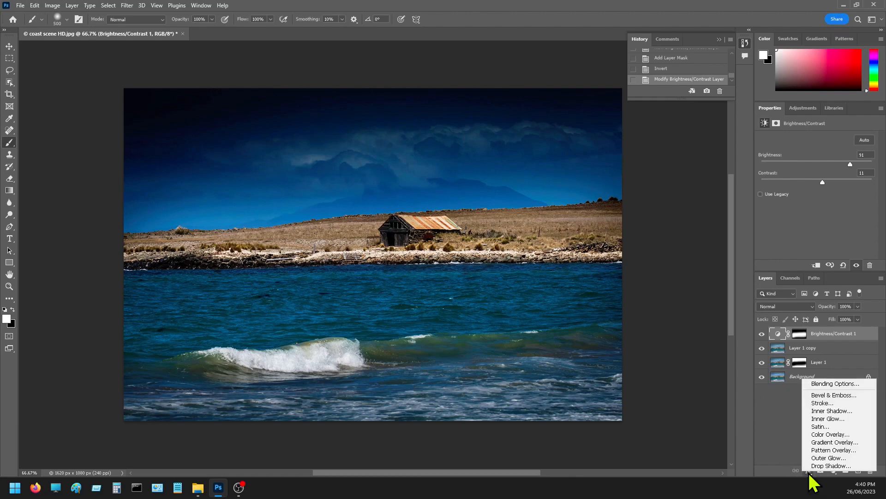
click(770, 414)
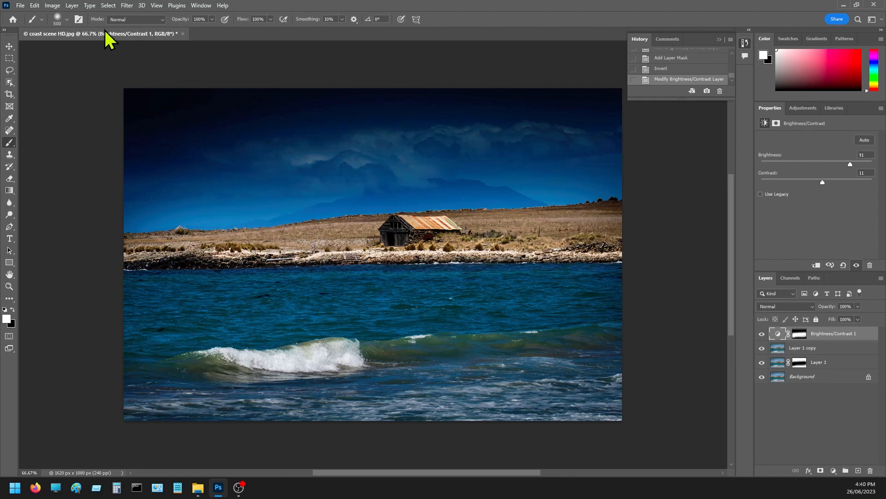
click(71, 7)
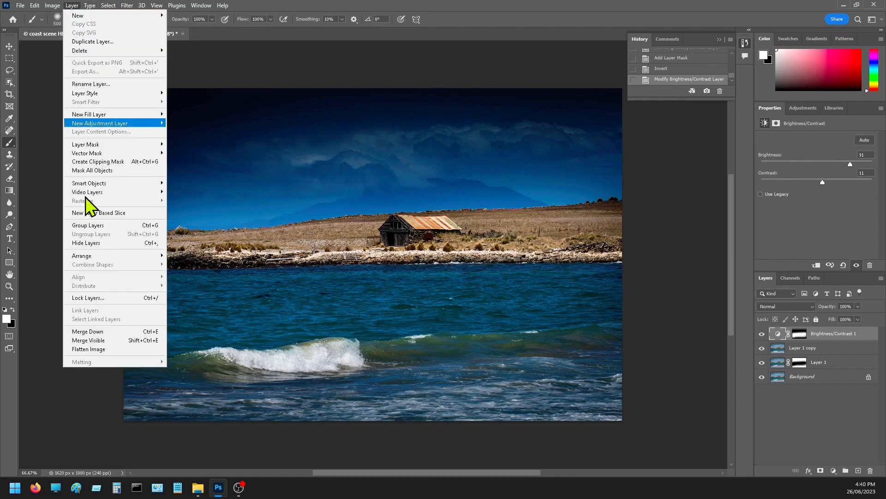
click(111, 350)
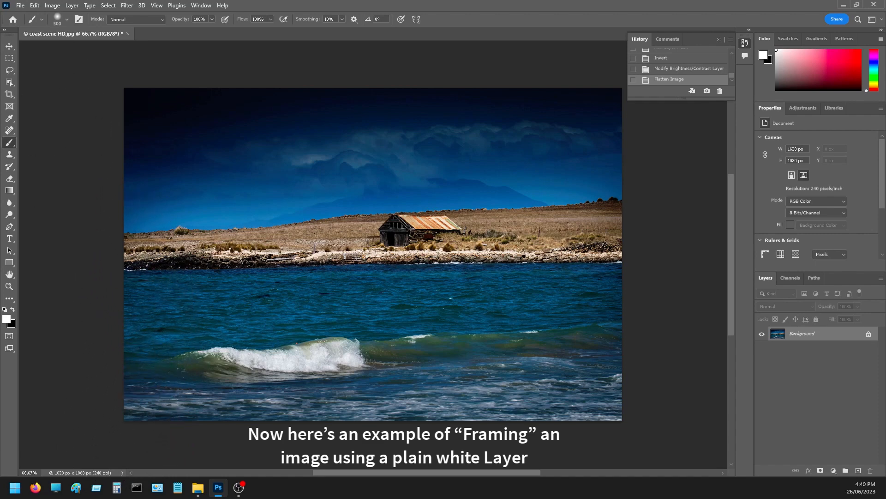
Open the image file white background.jpg from the SCC June 2023 folder.
click(21, 6)
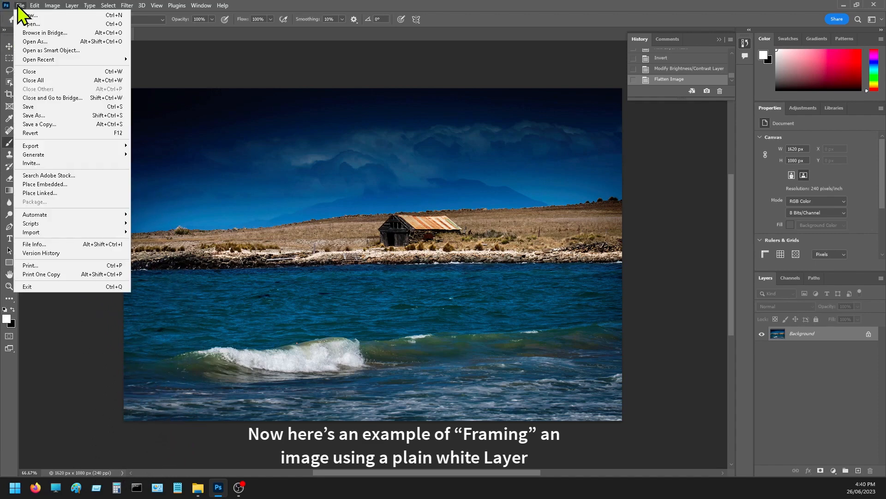
click(31, 24)
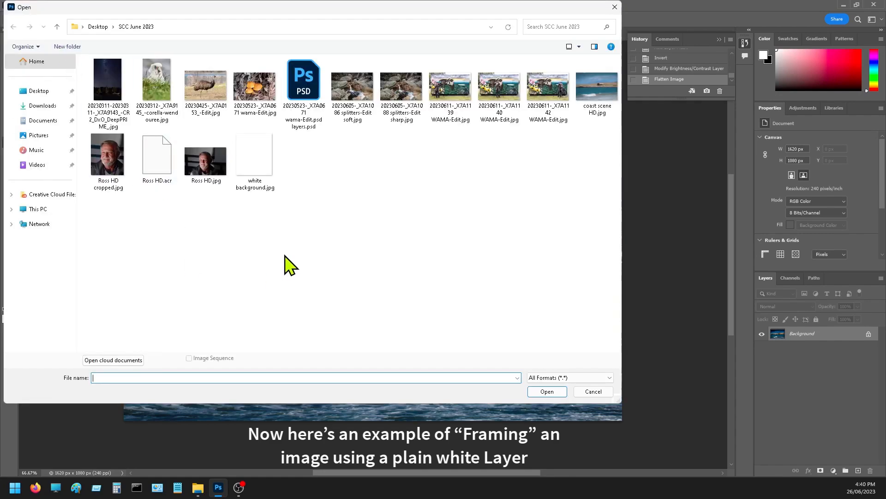
click(256, 159)
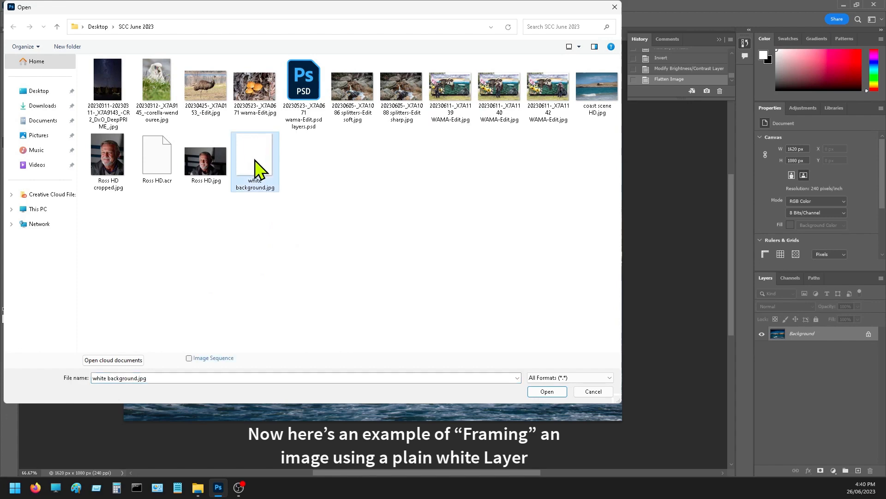
click(547, 392)
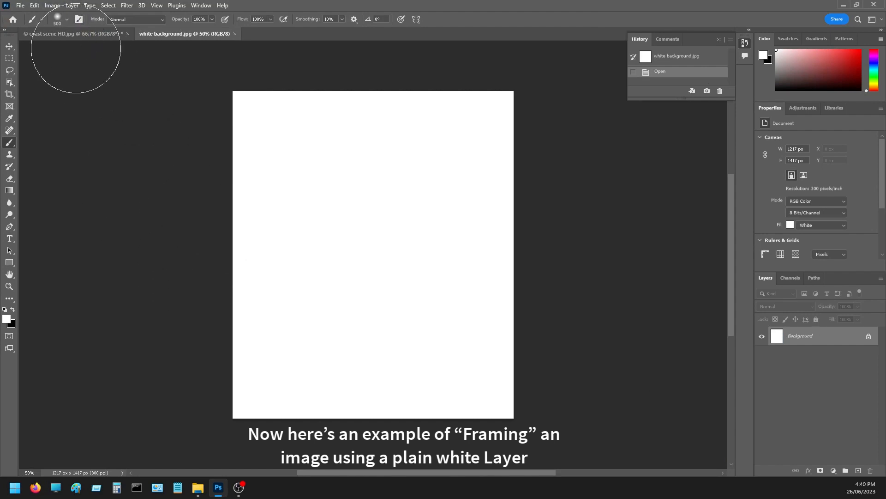
Rotate the white background canvas 90° counter clockwise into landscape orientation.
click(54, 6)
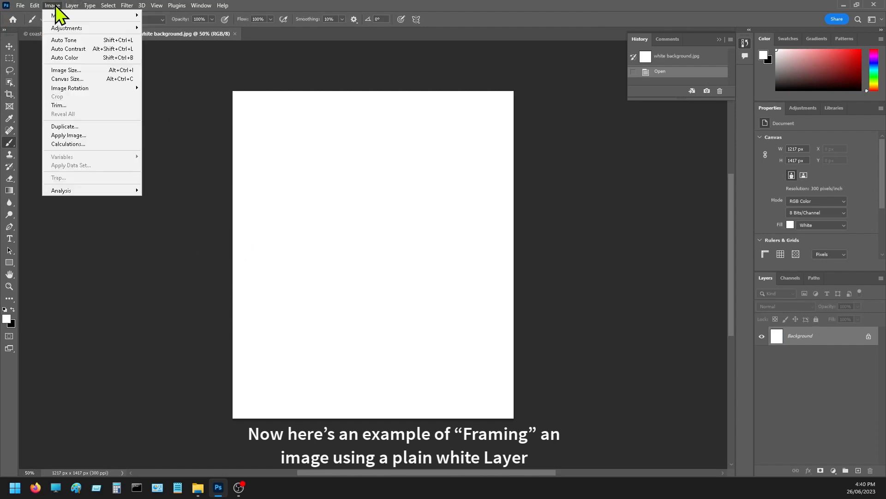
mouse_move(89, 88)
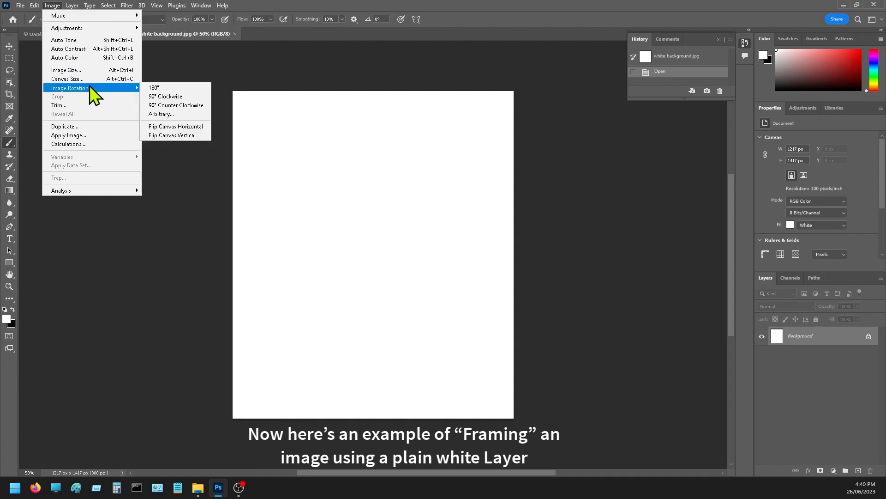
click(177, 104)
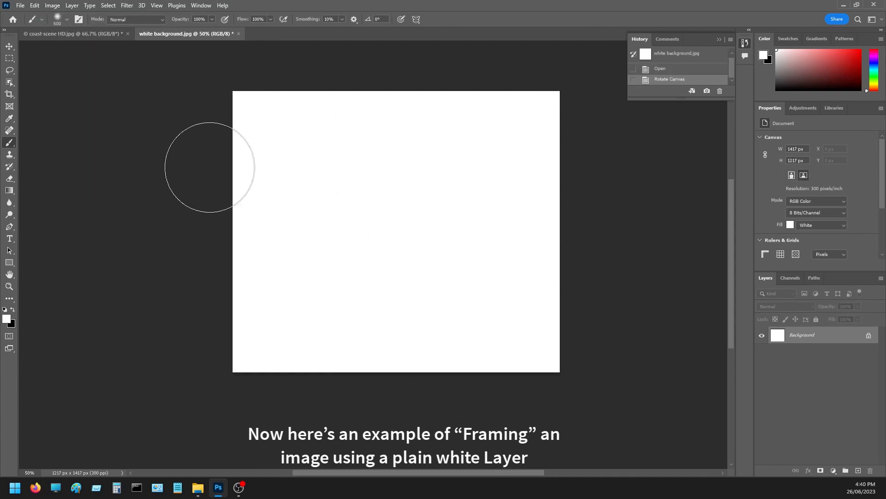
Float all open documents in windows and shift the white background window away from the coast image.
click(199, 6)
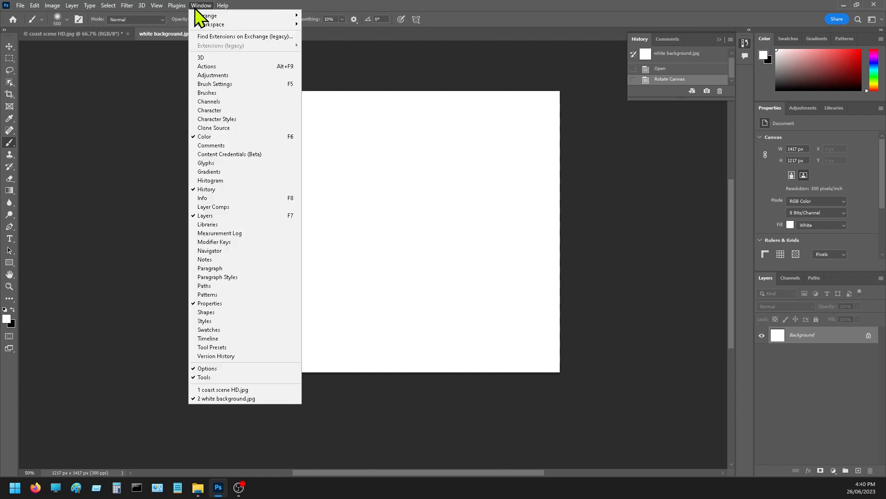
mouse_move(206, 16)
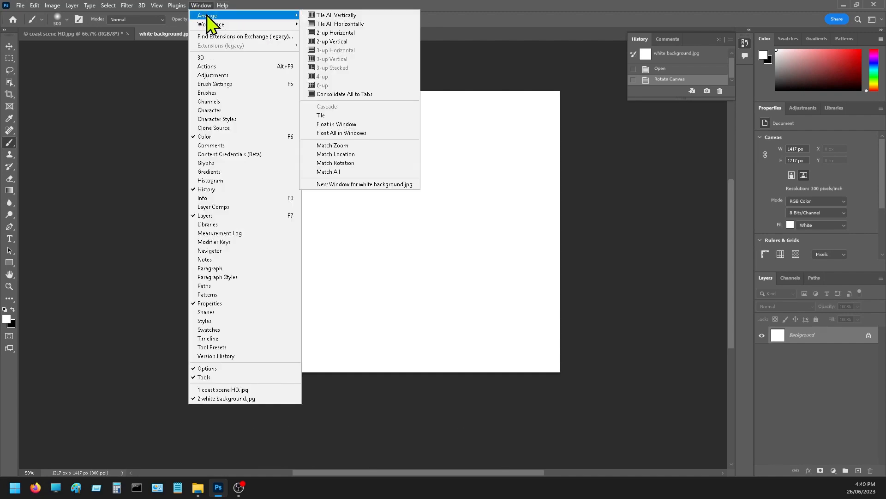
click(364, 133)
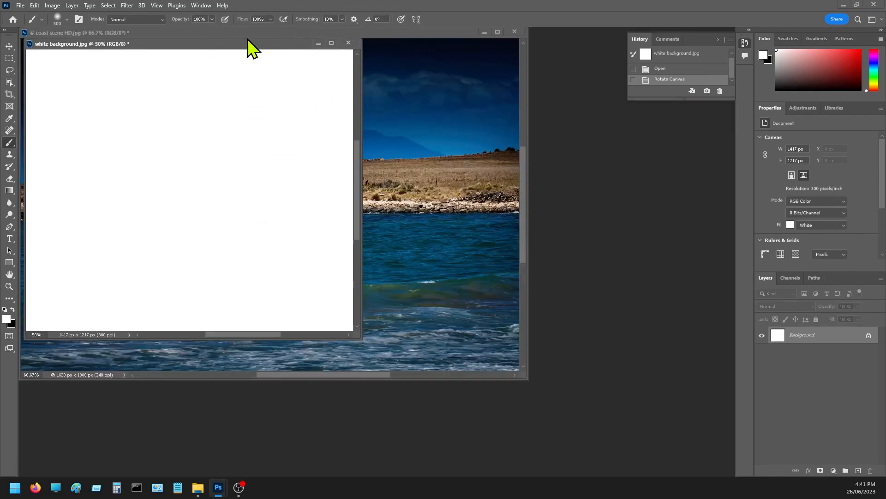
drag(248, 43, 548, 150)
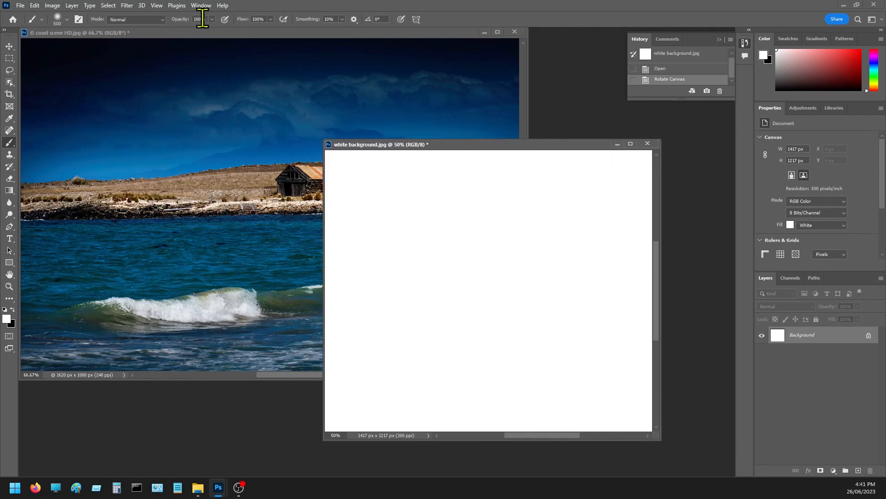
Copy the coast image onto the white background as a new layer using the Move tool, and minimize the coast window.
click(188, 32)
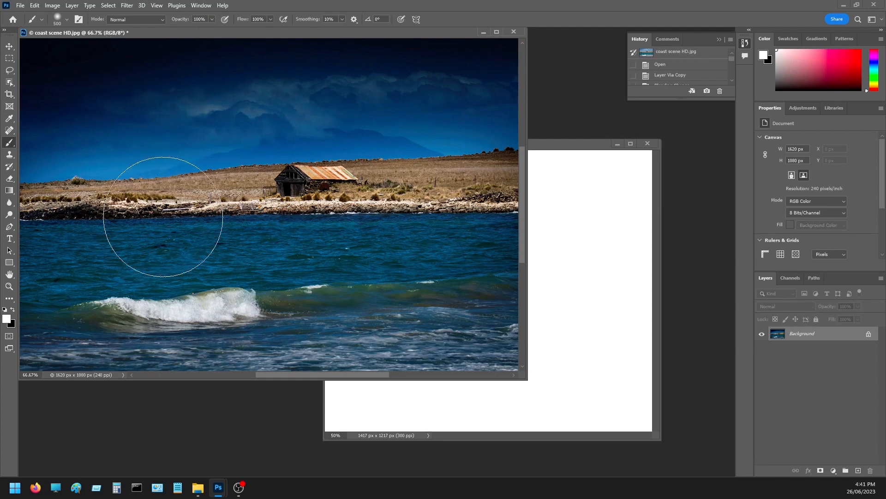
key(v)
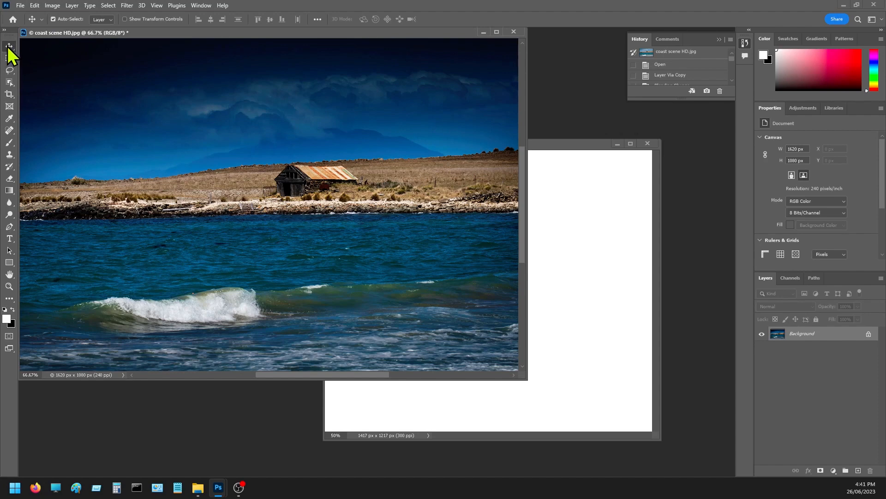
drag(234, 33, 21, 79)
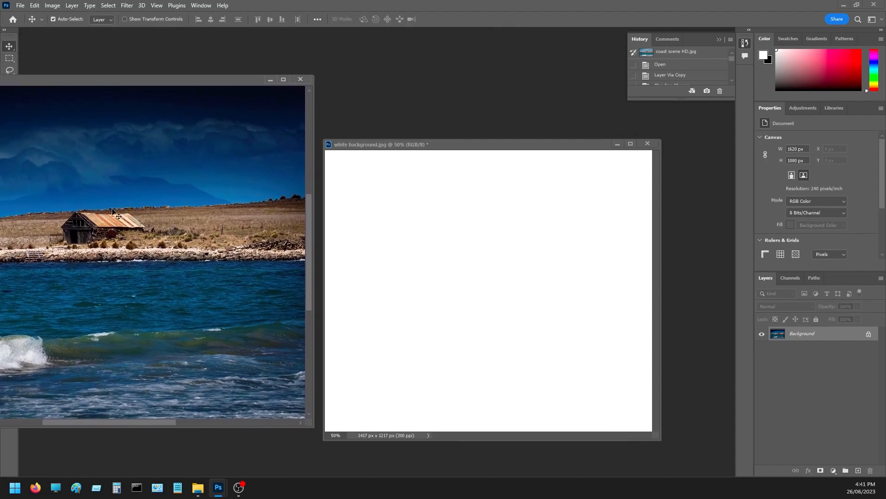
drag(155, 303, 563, 306)
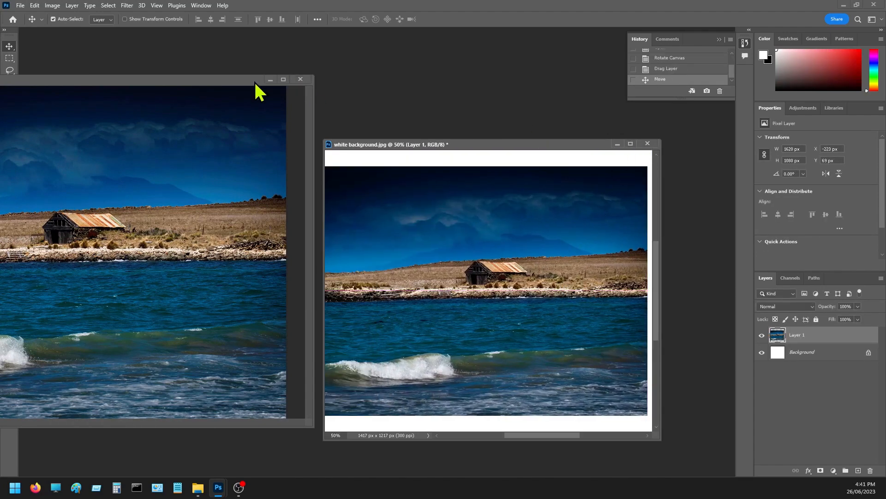
click(270, 79)
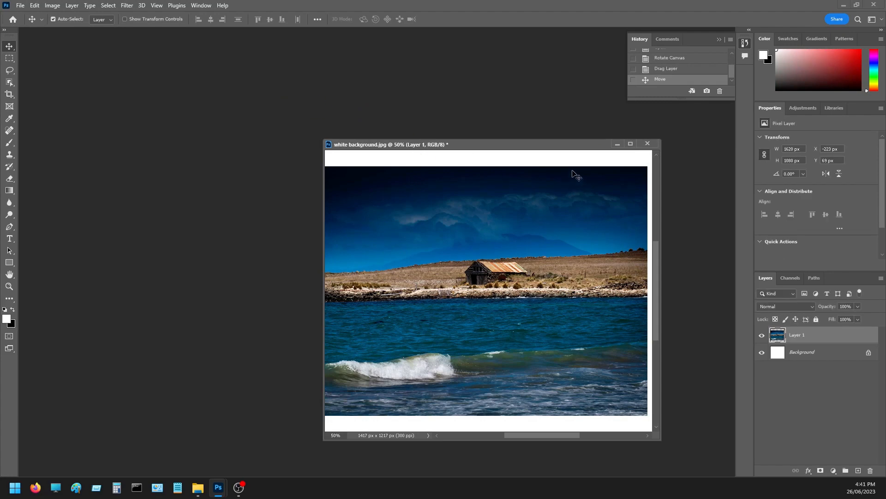
Reposition the white background window and widen it on both sides to leave space around the canvas.
drag(480, 147, 418, 105)
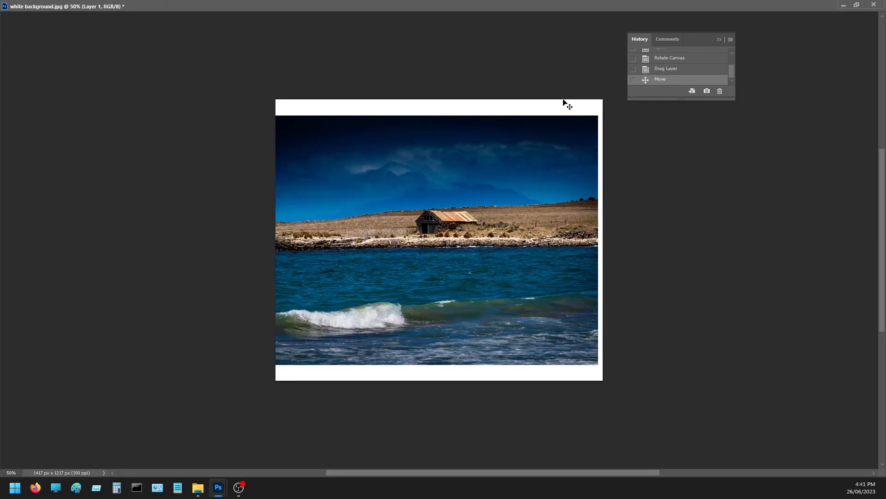
click(565, 101)
click(857, 5)
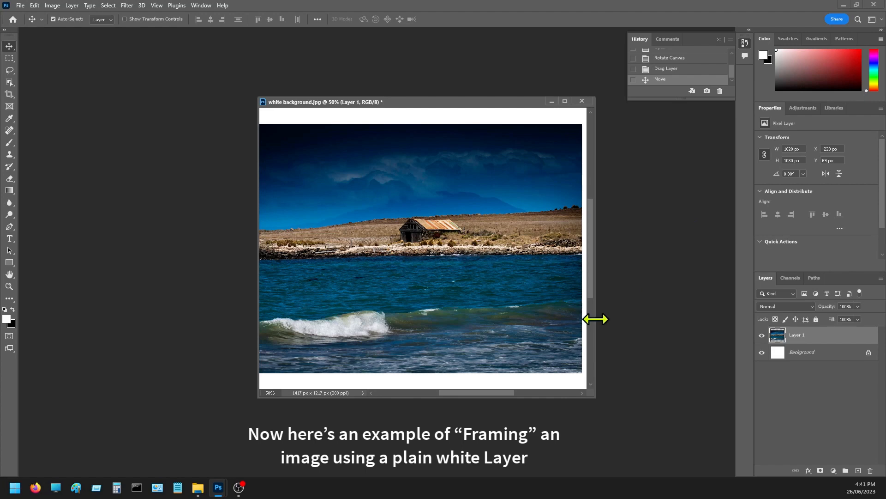
drag(594, 317, 687, 322)
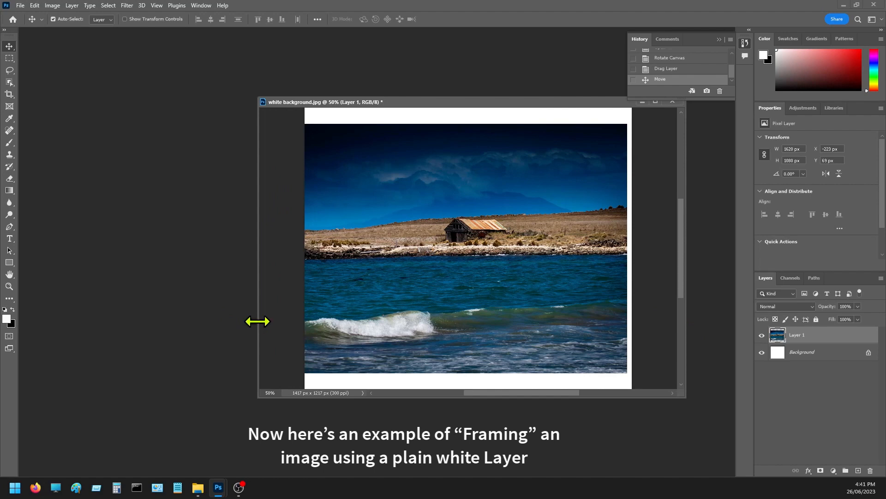
drag(255, 320, 131, 334)
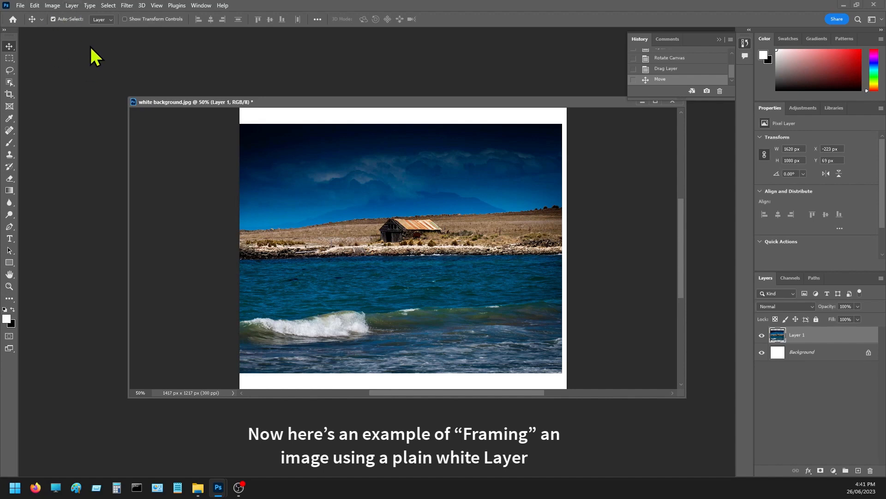
Try widening the white background's canvas to 1620 pixels with the black background colour as extension, and undo it.
click(53, 6)
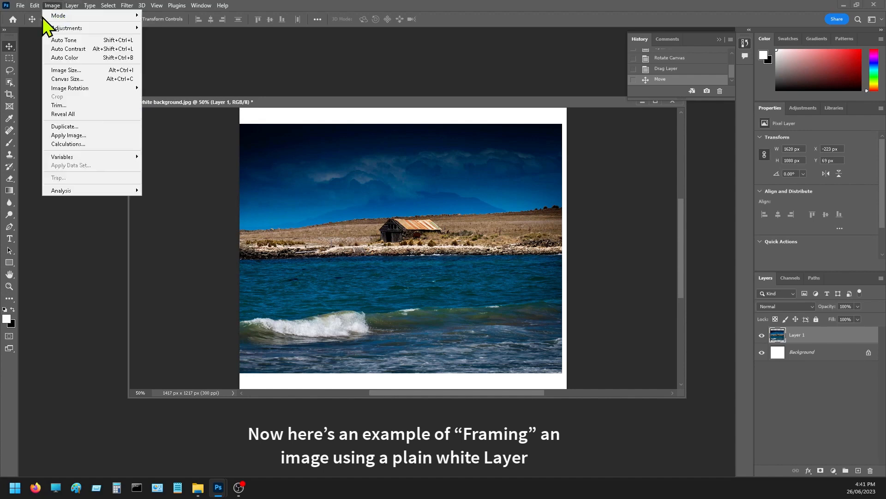
click(68, 79)
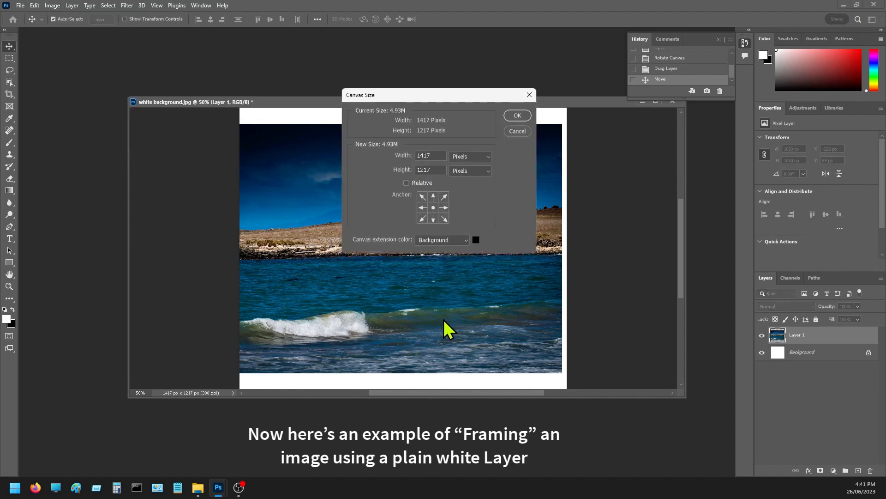
click(430, 155)
text(1620)
click(513, 116)
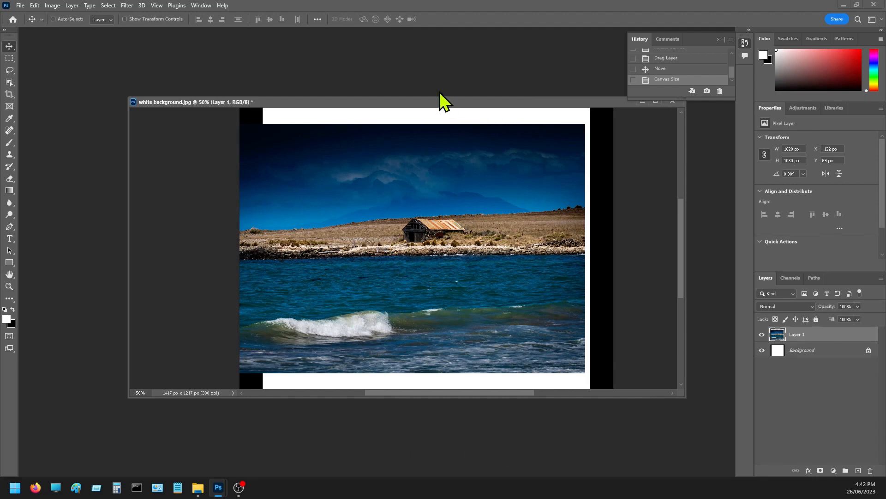
key(ctrl+z)
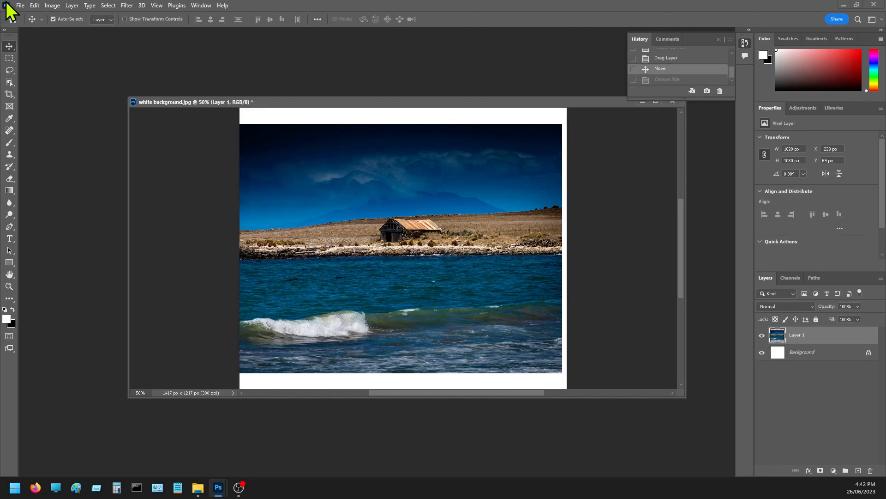
Reset the colours to black foreground and white background, and open the Canvas Size settings.
click(53, 19)
click(5, 309)
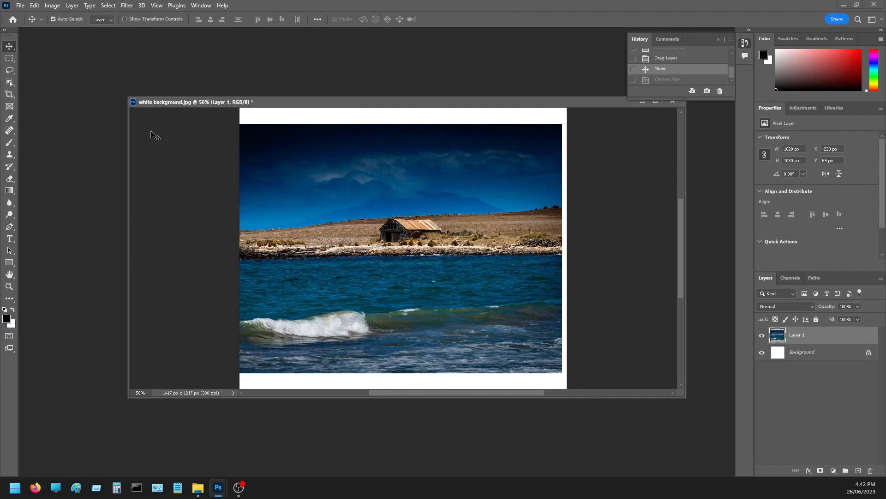
click(55, 6)
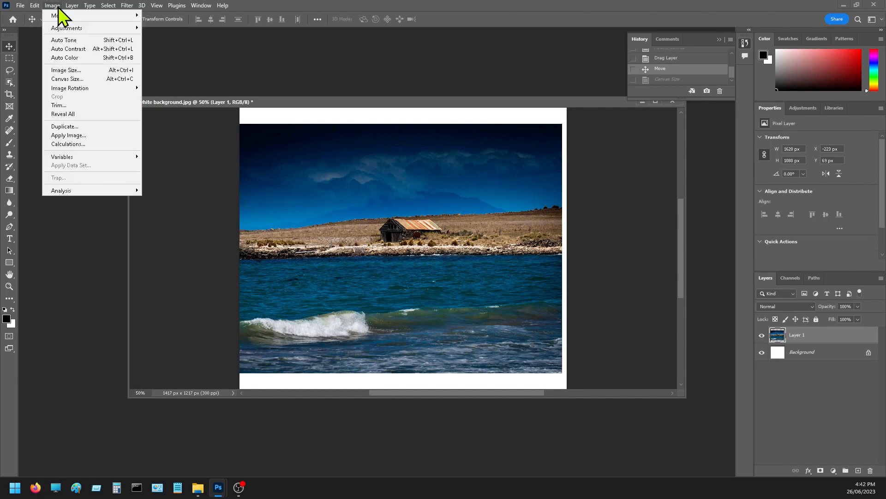
click(74, 79)
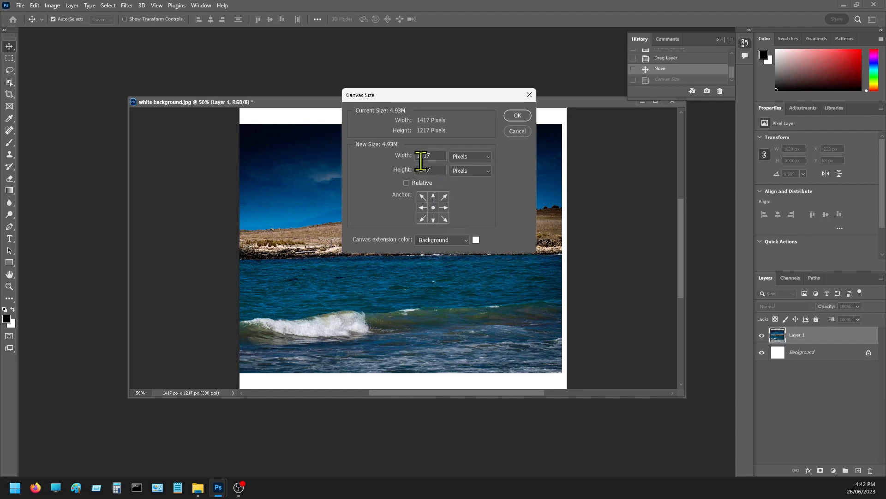
drag(434, 157, 394, 155)
text(1)
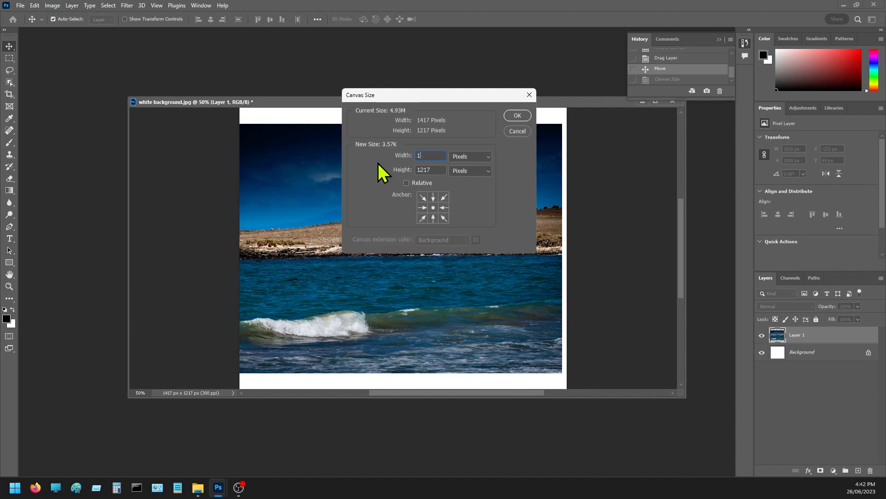
text(7)
click(516, 116)
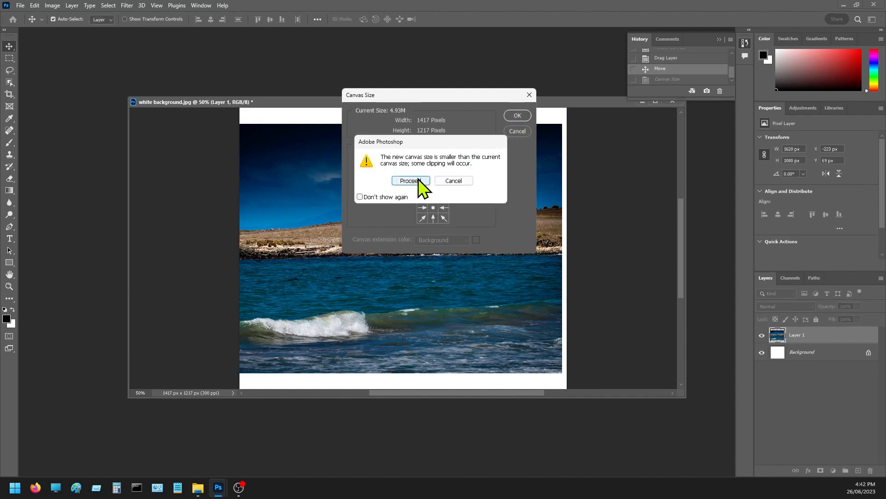
click(454, 181)
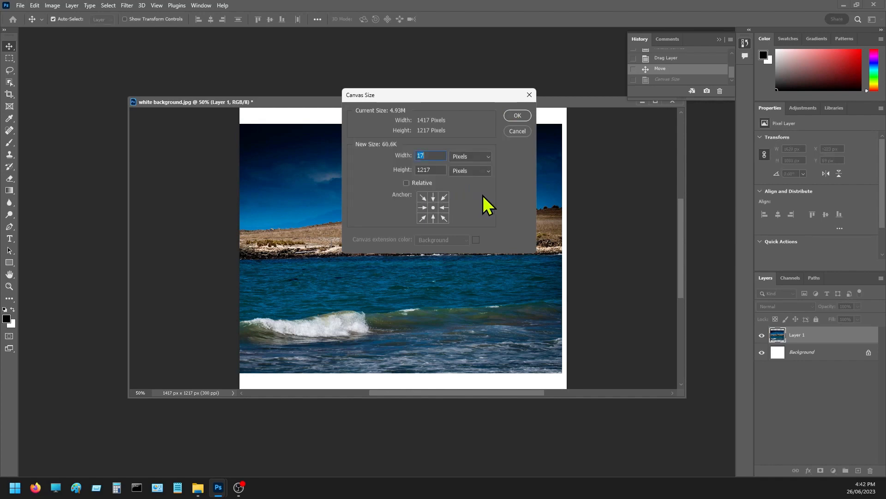
Widen the canvas to 1700 pixels and move the coast layer to X 40 px, Y 51 px, inside the white border.
text(00)
key(BackSpace)
text(1700)
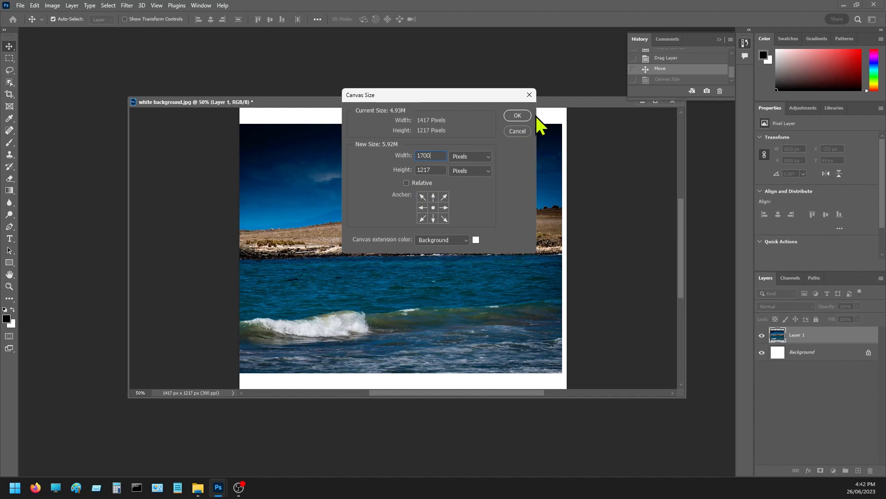
click(515, 115)
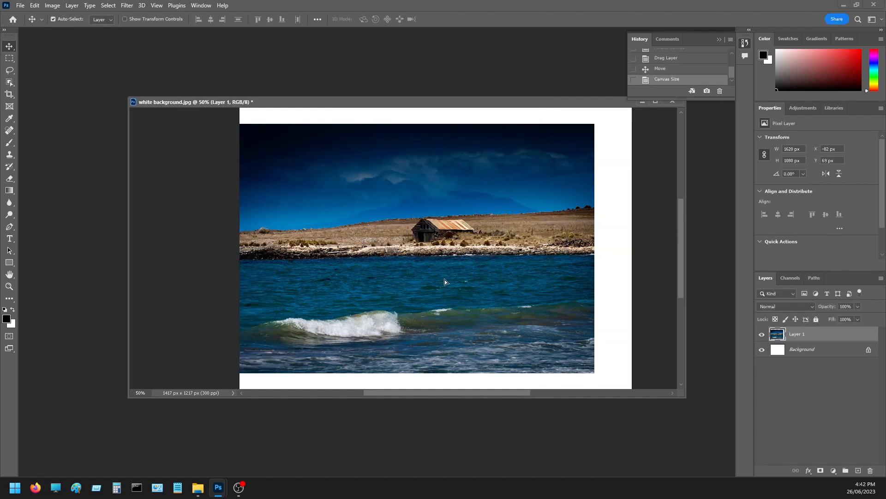
drag(444, 279, 468, 275)
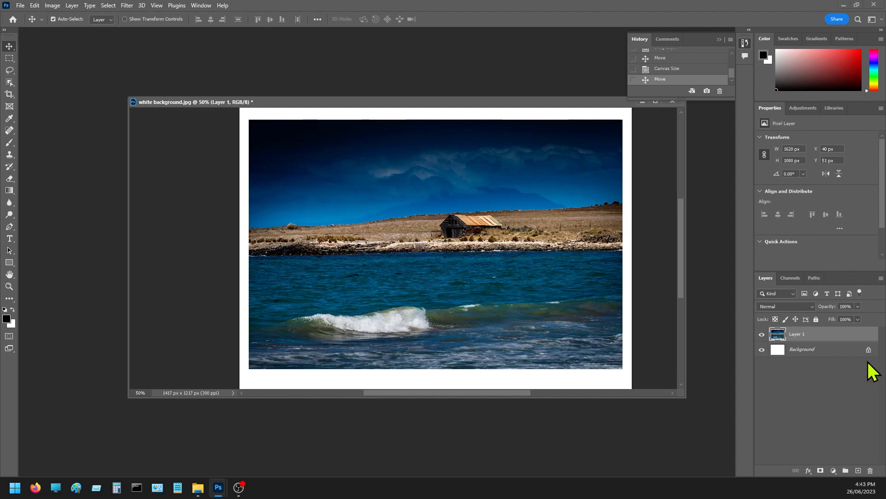
Try to move the coast layer together with the locked Background layer.
ctrl+click(818, 352)
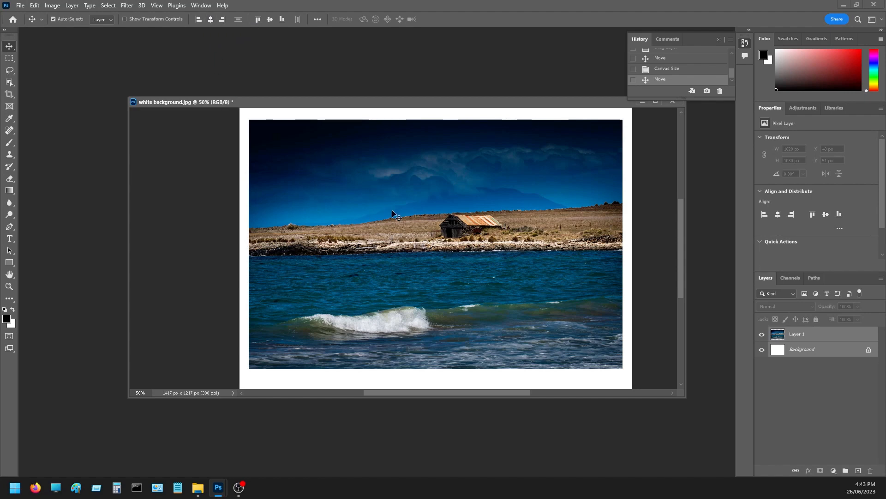
drag(398, 213, 388, 211)
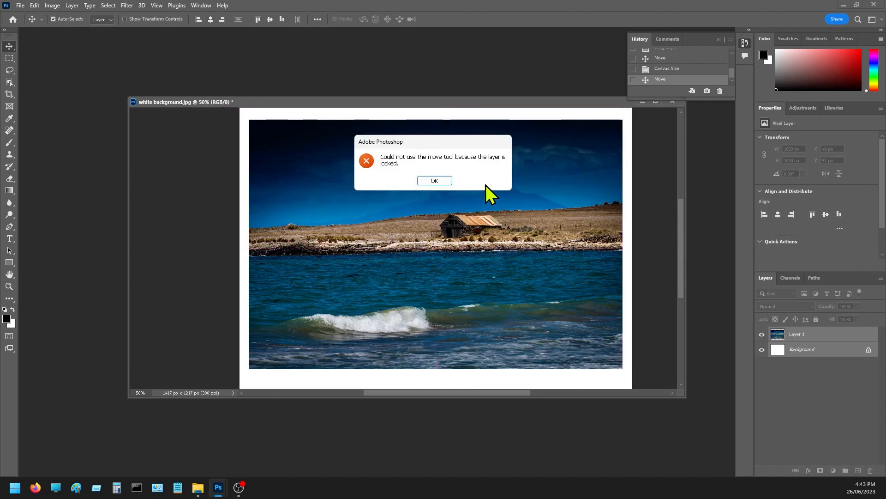
click(842, 336)
click(434, 180)
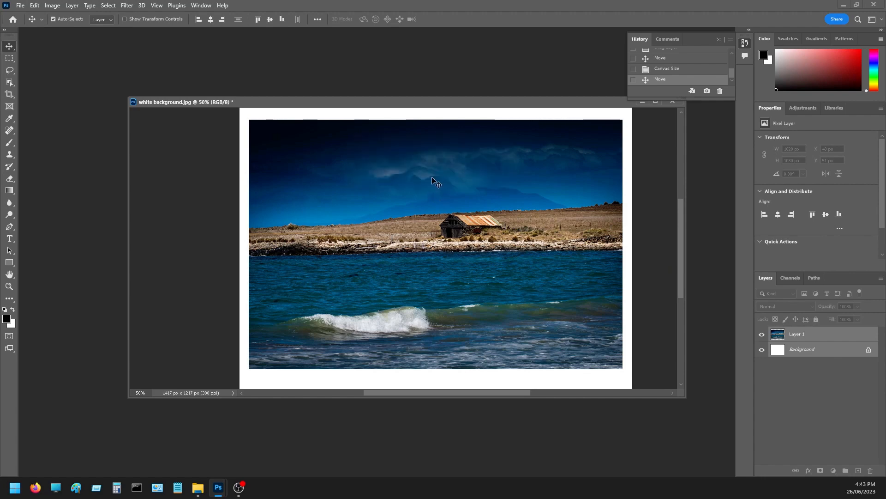
Move the coast layer to X 0 px, Y 69 px, and align its horizontal and vertical centres with the Background layer.
click(835, 341)
drag(364, 266, 356, 269)
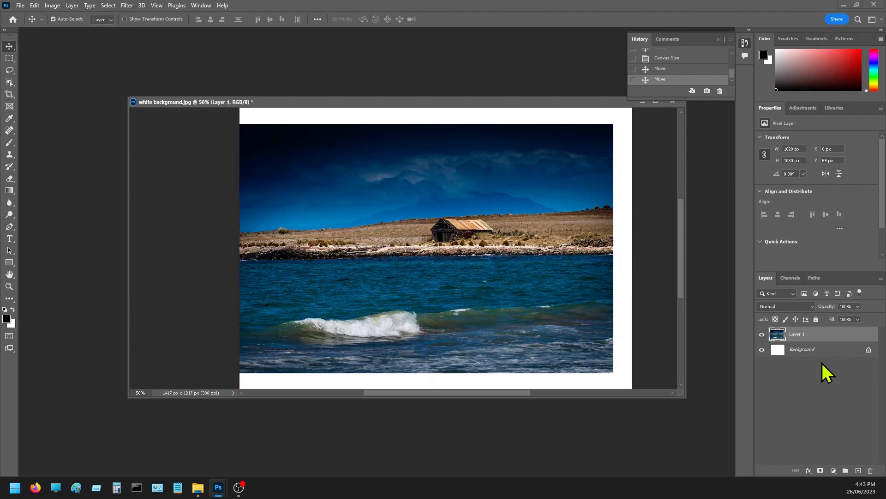
shift+click(840, 355)
click(212, 20)
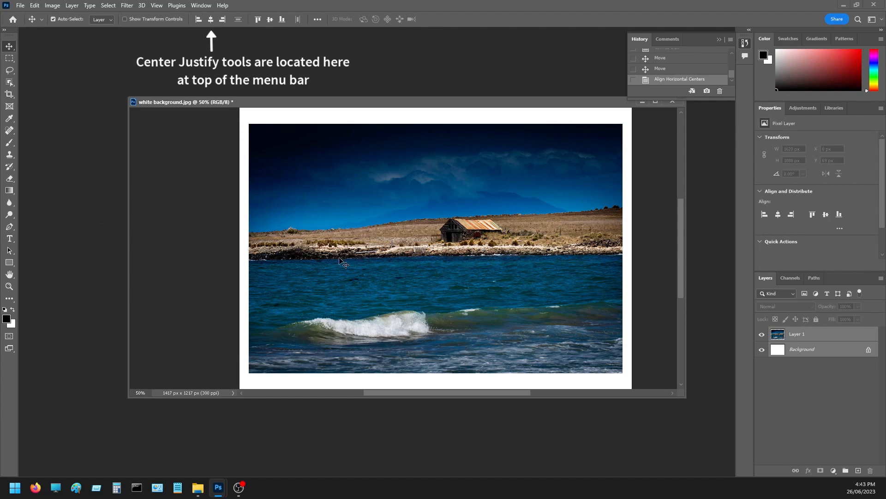
click(271, 20)
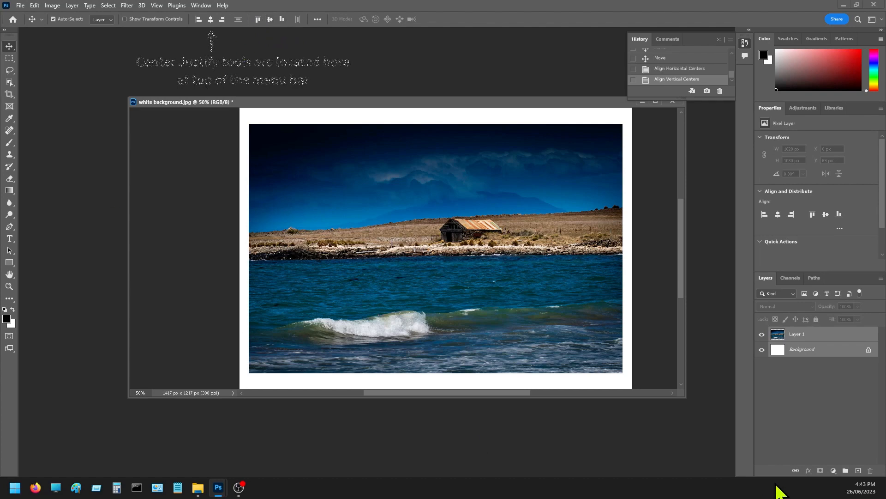
Nudge only the coast layer up 14 px to Y 55 px, leaving a deeper white border beneath the photo.
click(821, 335)
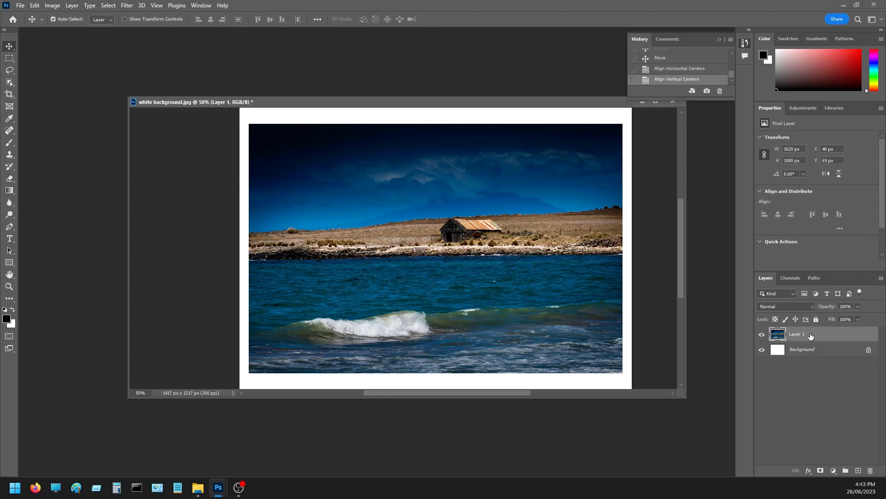
key(Up)
key(Up)
key(Up)
key(Up)
key(Up)
key(Up)
key(Up)
key(Up)
key(Up)
key(Up)
key(Up)
key(Up)
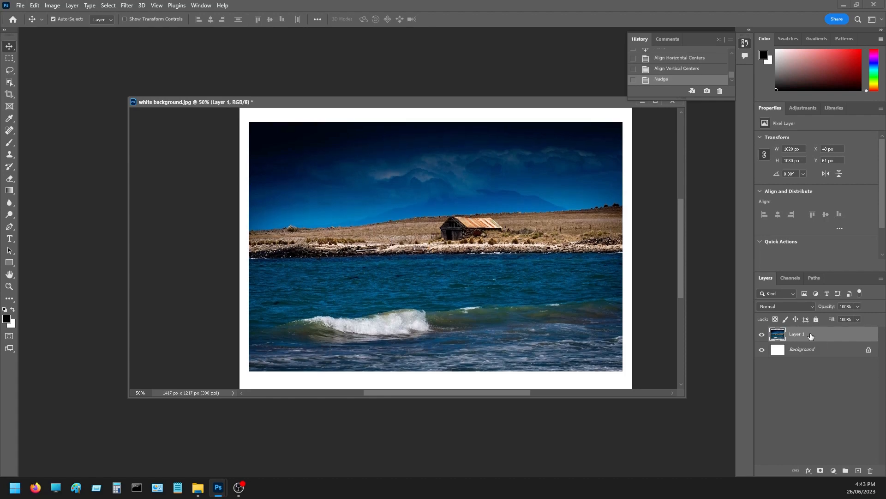
key(Up)
key(Up)
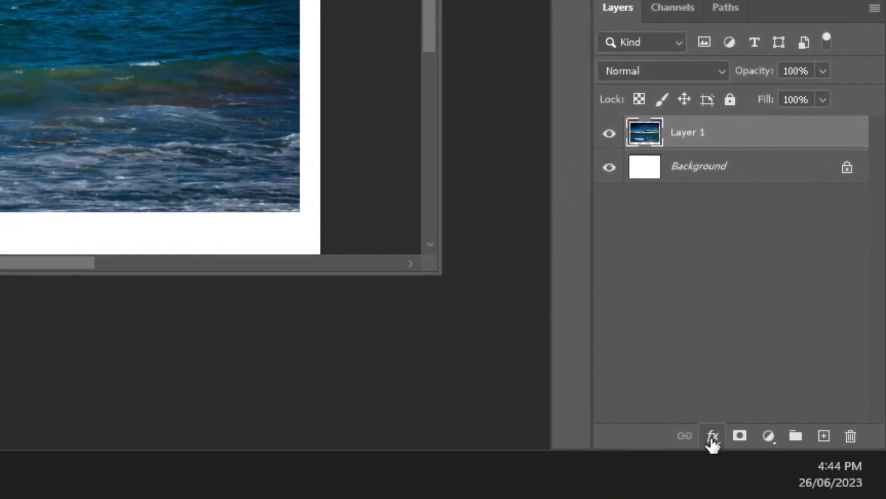
Add a black 3 px Stroke effect to the coast layer, positioned Outside.
click(711, 438)
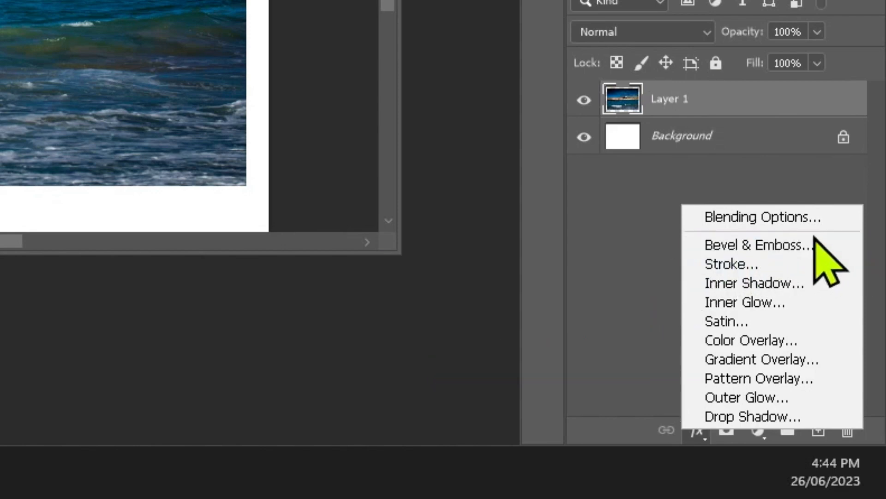
click(723, 267)
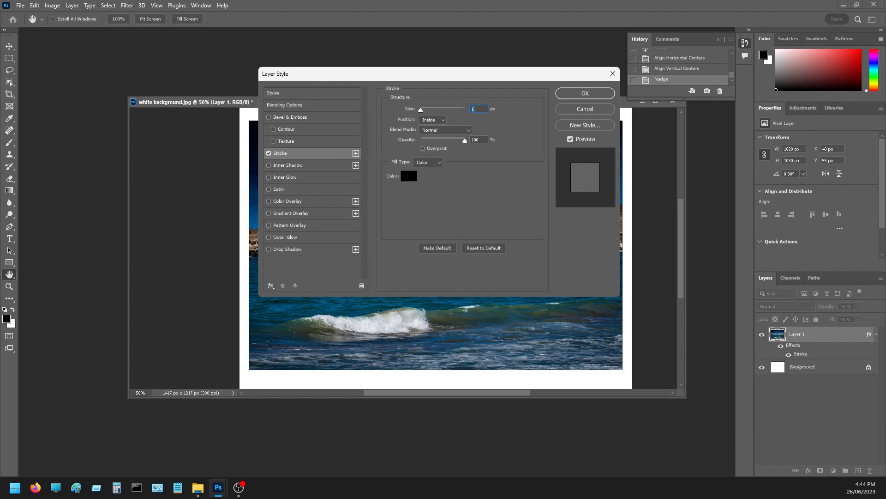
text(3)
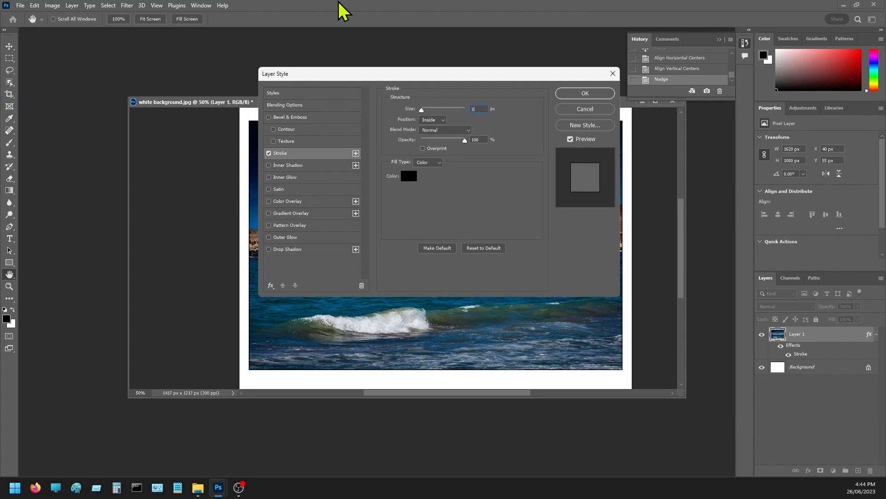
click(443, 121)
click(437, 129)
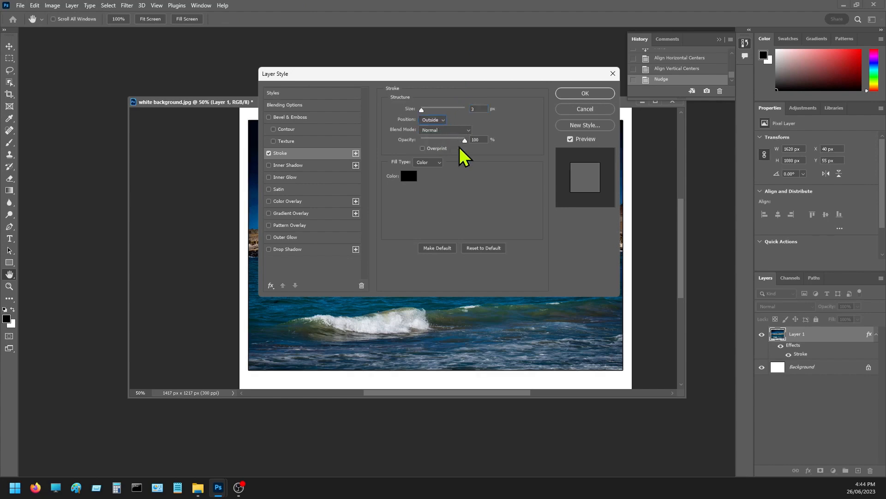
click(577, 92)
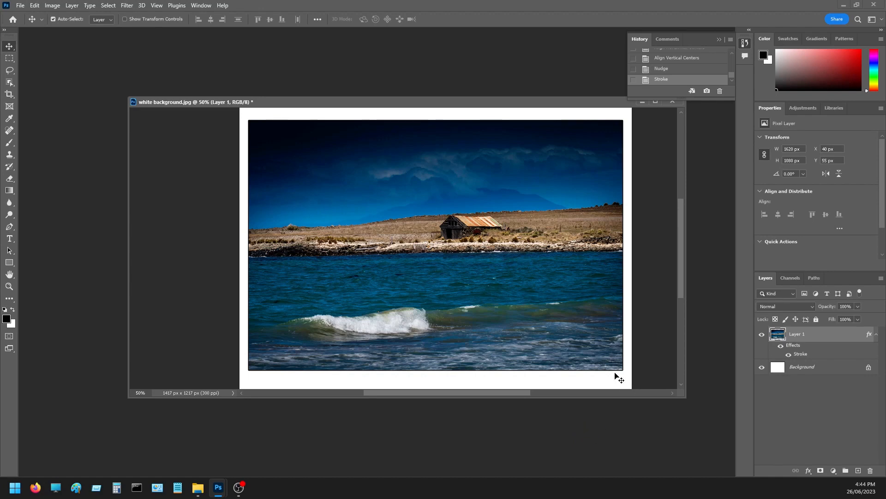
Add a Drop Shadow to the coast layer with 31% opacity, 145° angle, 20 px distance, 23% spread and 38 px size.
click(809, 471)
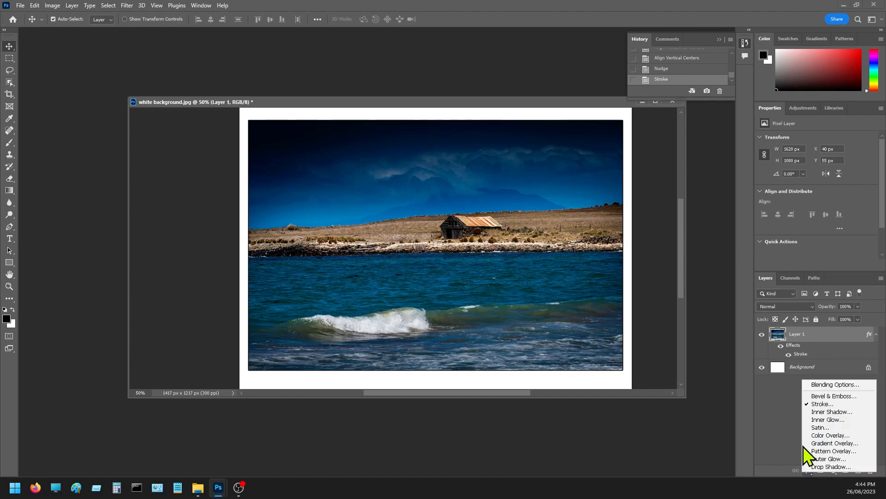
click(822, 466)
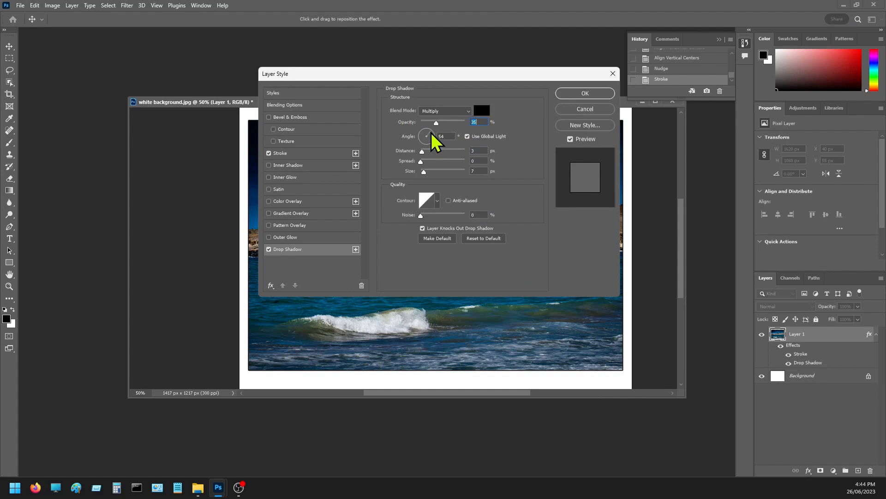
drag(431, 132, 423, 137)
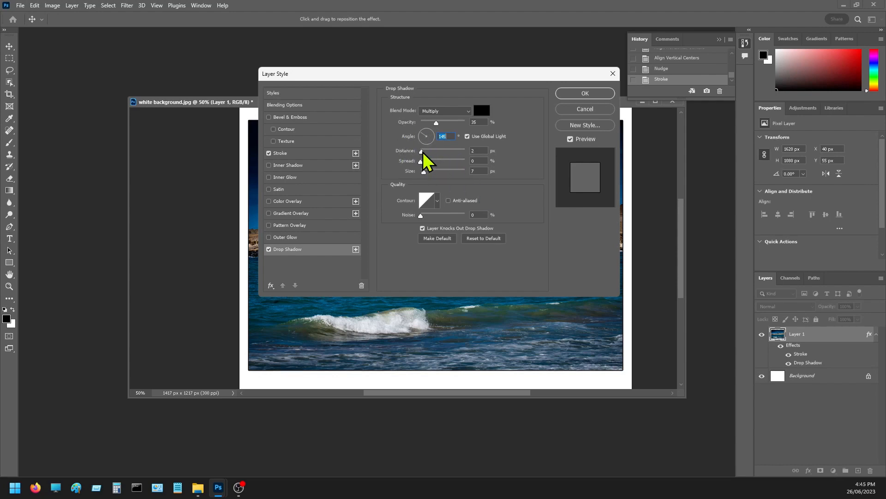
drag(423, 152, 431, 152)
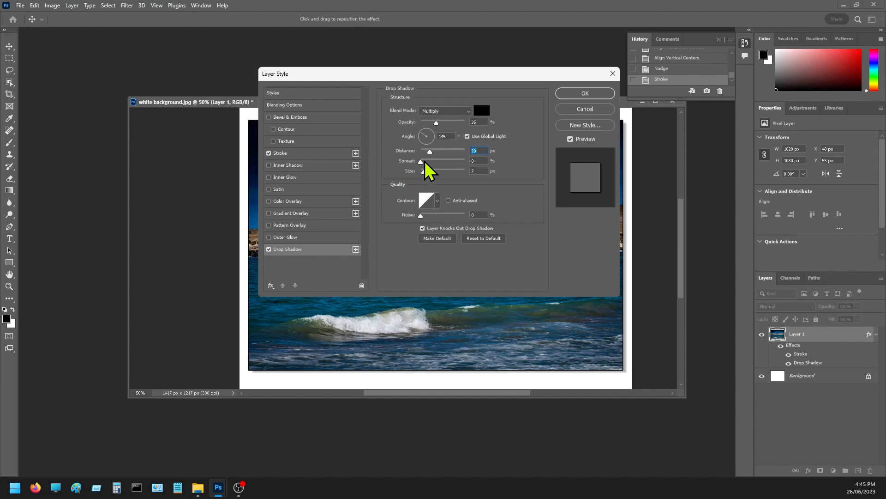
mouse_move(421, 162)
mouse_down()
mouse_move(433, 162)
mouse_move(422, 172)
mouse_move(432, 174)
mouse_up()
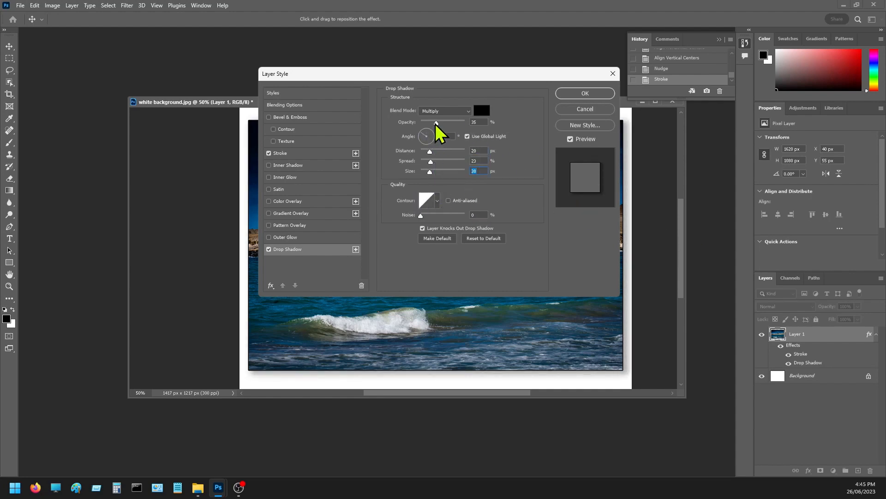
mouse_move(436, 123)
mouse_down()
mouse_move(470, 130)
mouse_move(434, 129)
mouse_up()
click(581, 94)
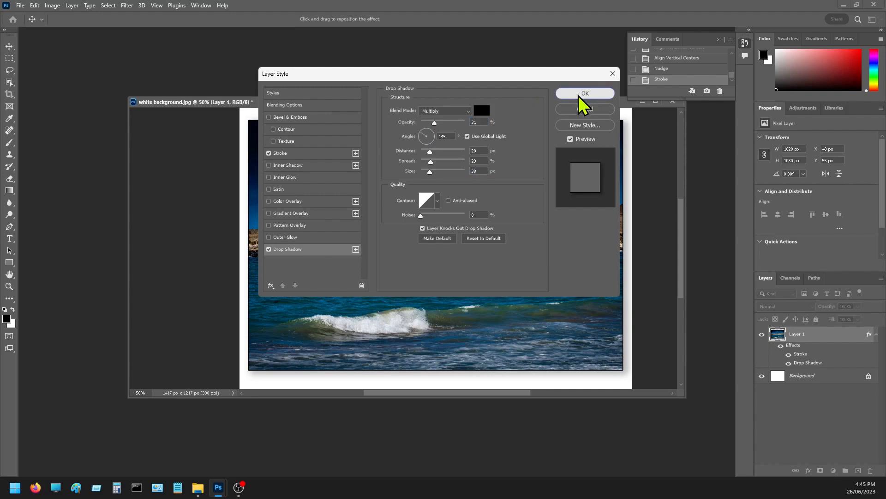